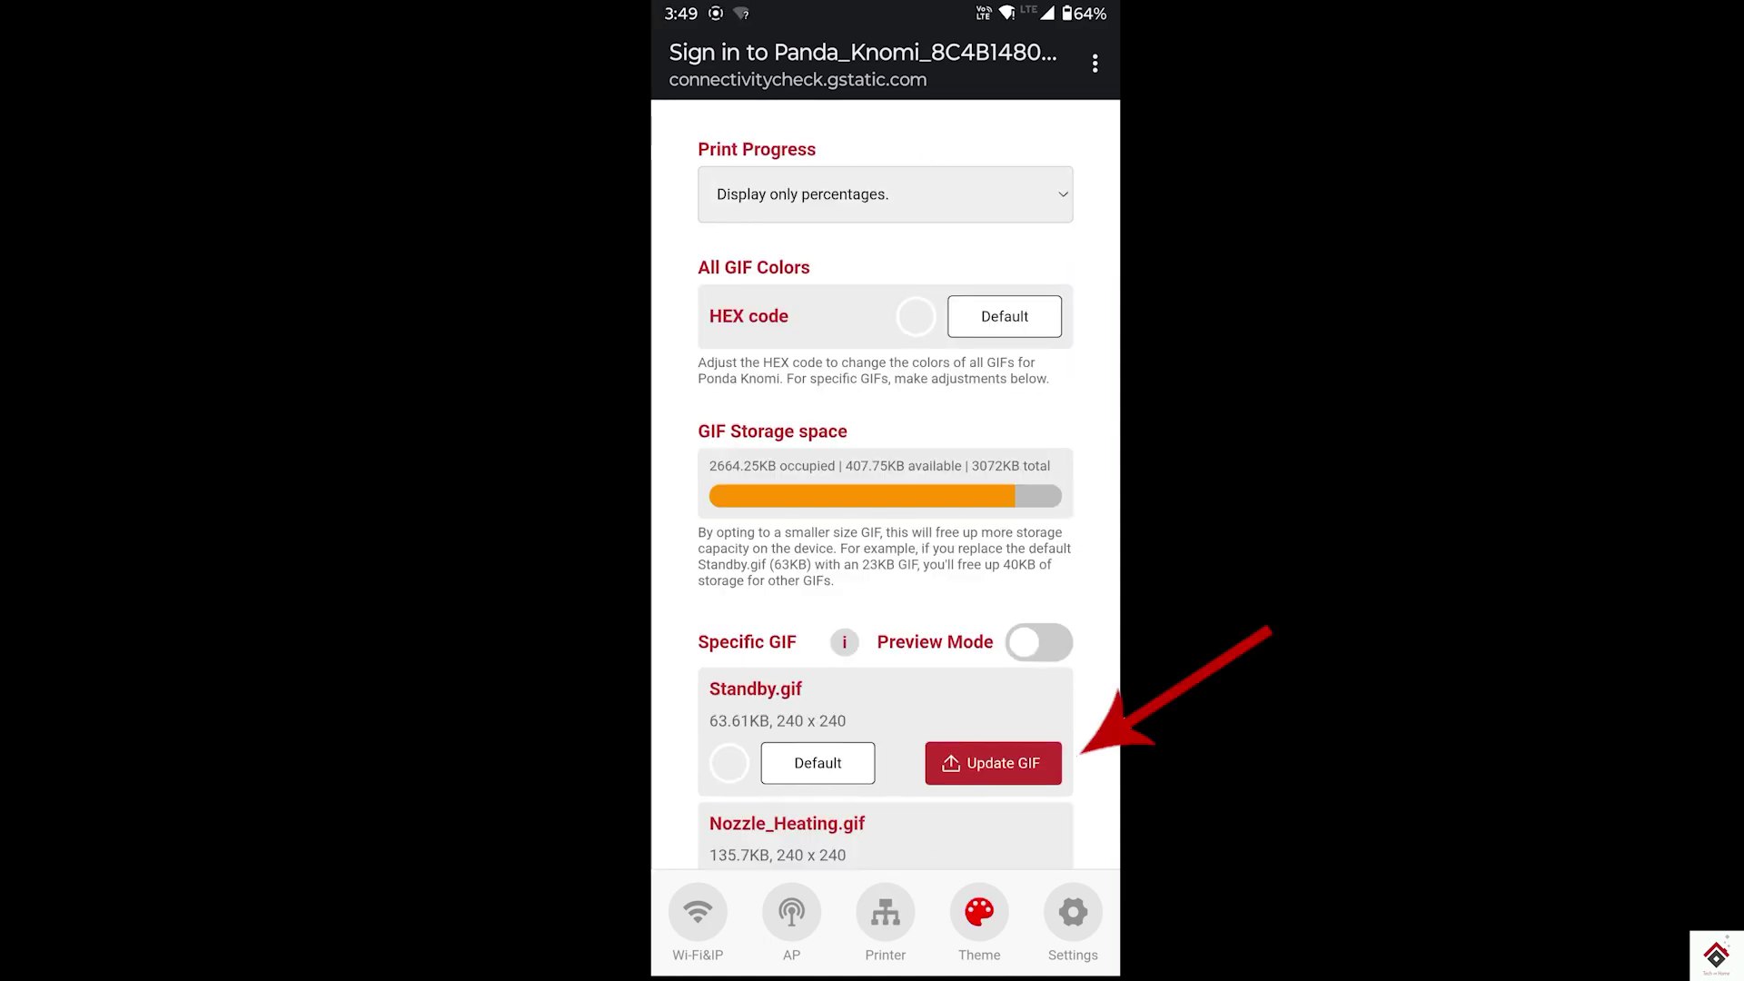
{"action": "scroll", "coordinate": [1076, 302], "scroll_direction": "down", "scroll_amount": 2}
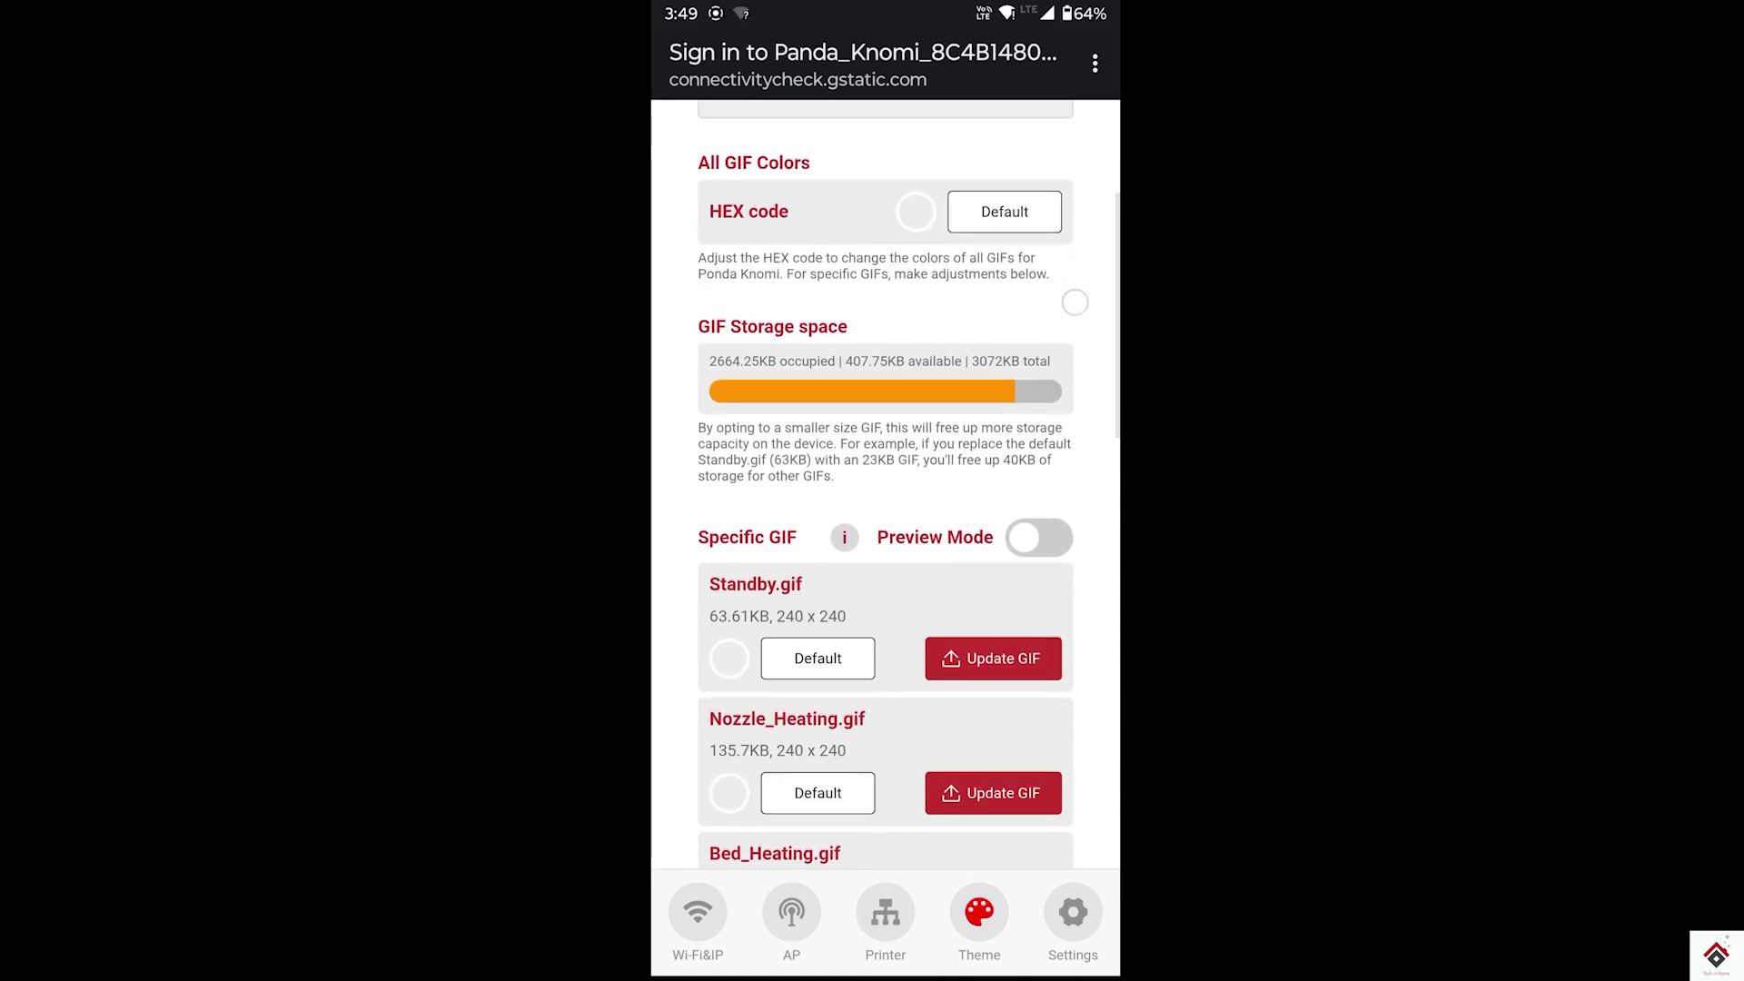
{"action": "scroll", "coordinate": [1076, 302], "scroll_direction": "down", "scroll_amount": 1}
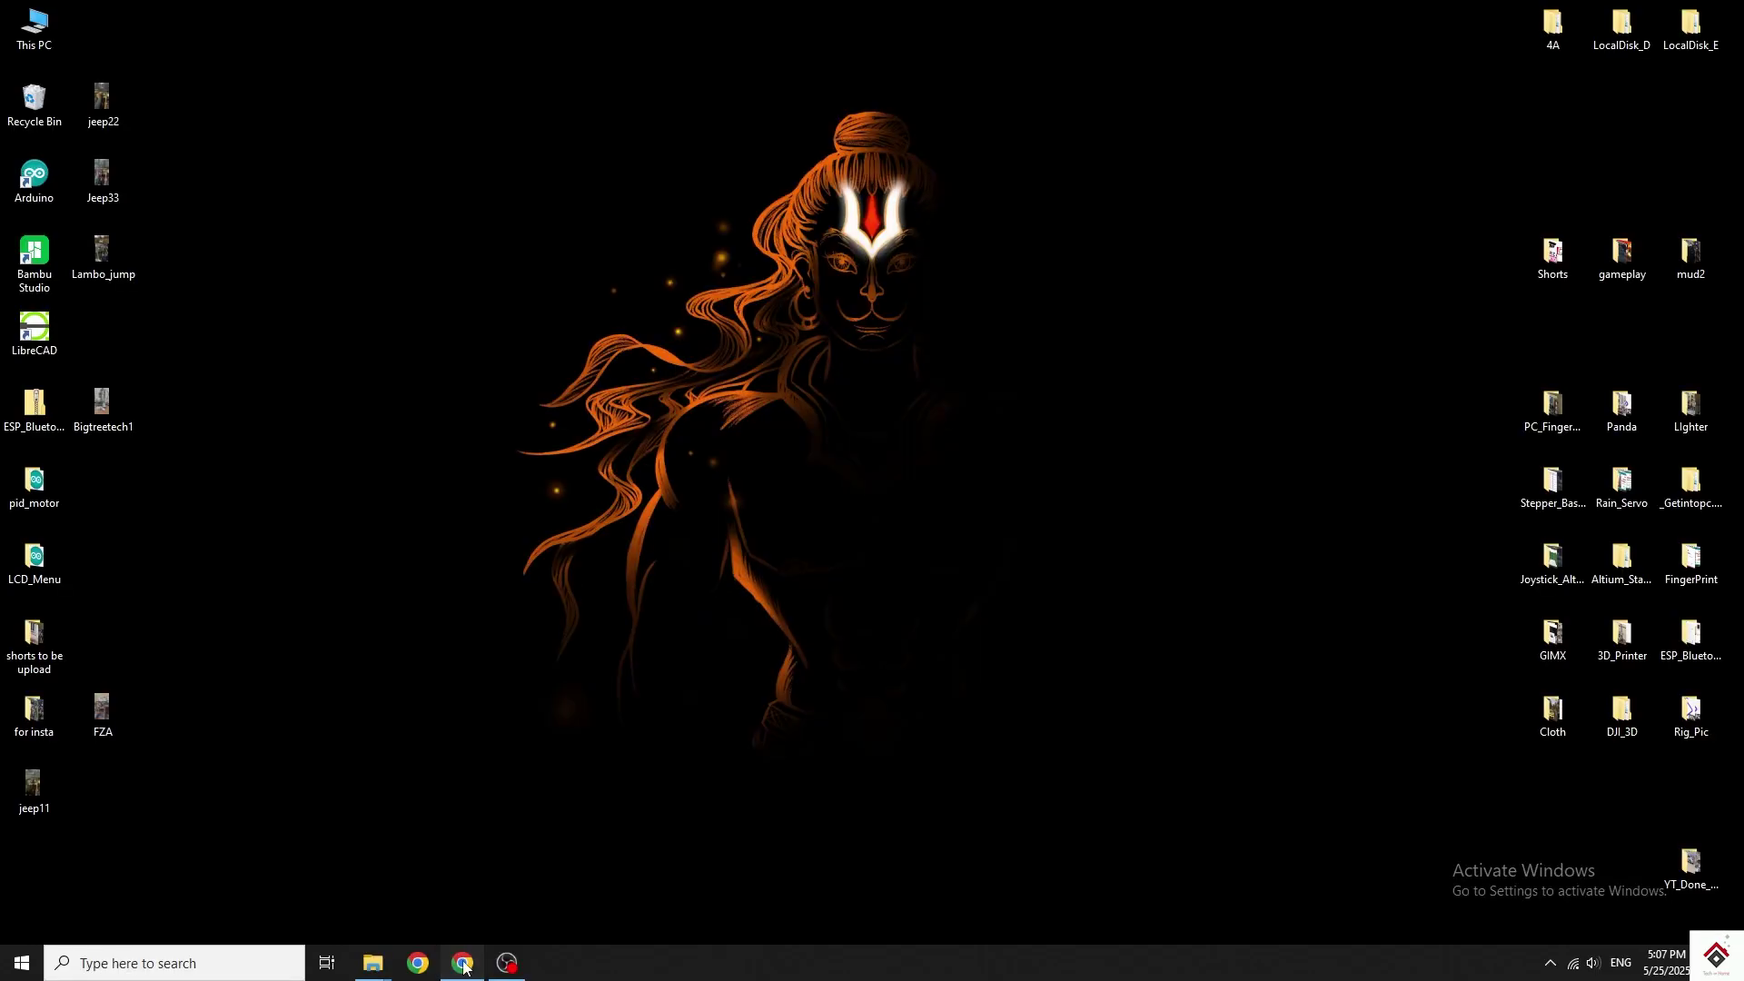
Load the Panda Knomi web UI from its STA IP and open the Theme page.
{"action": "left_click", "coordinate": [463, 963]}
{"action": "type", "text": "192.168.198.148"}
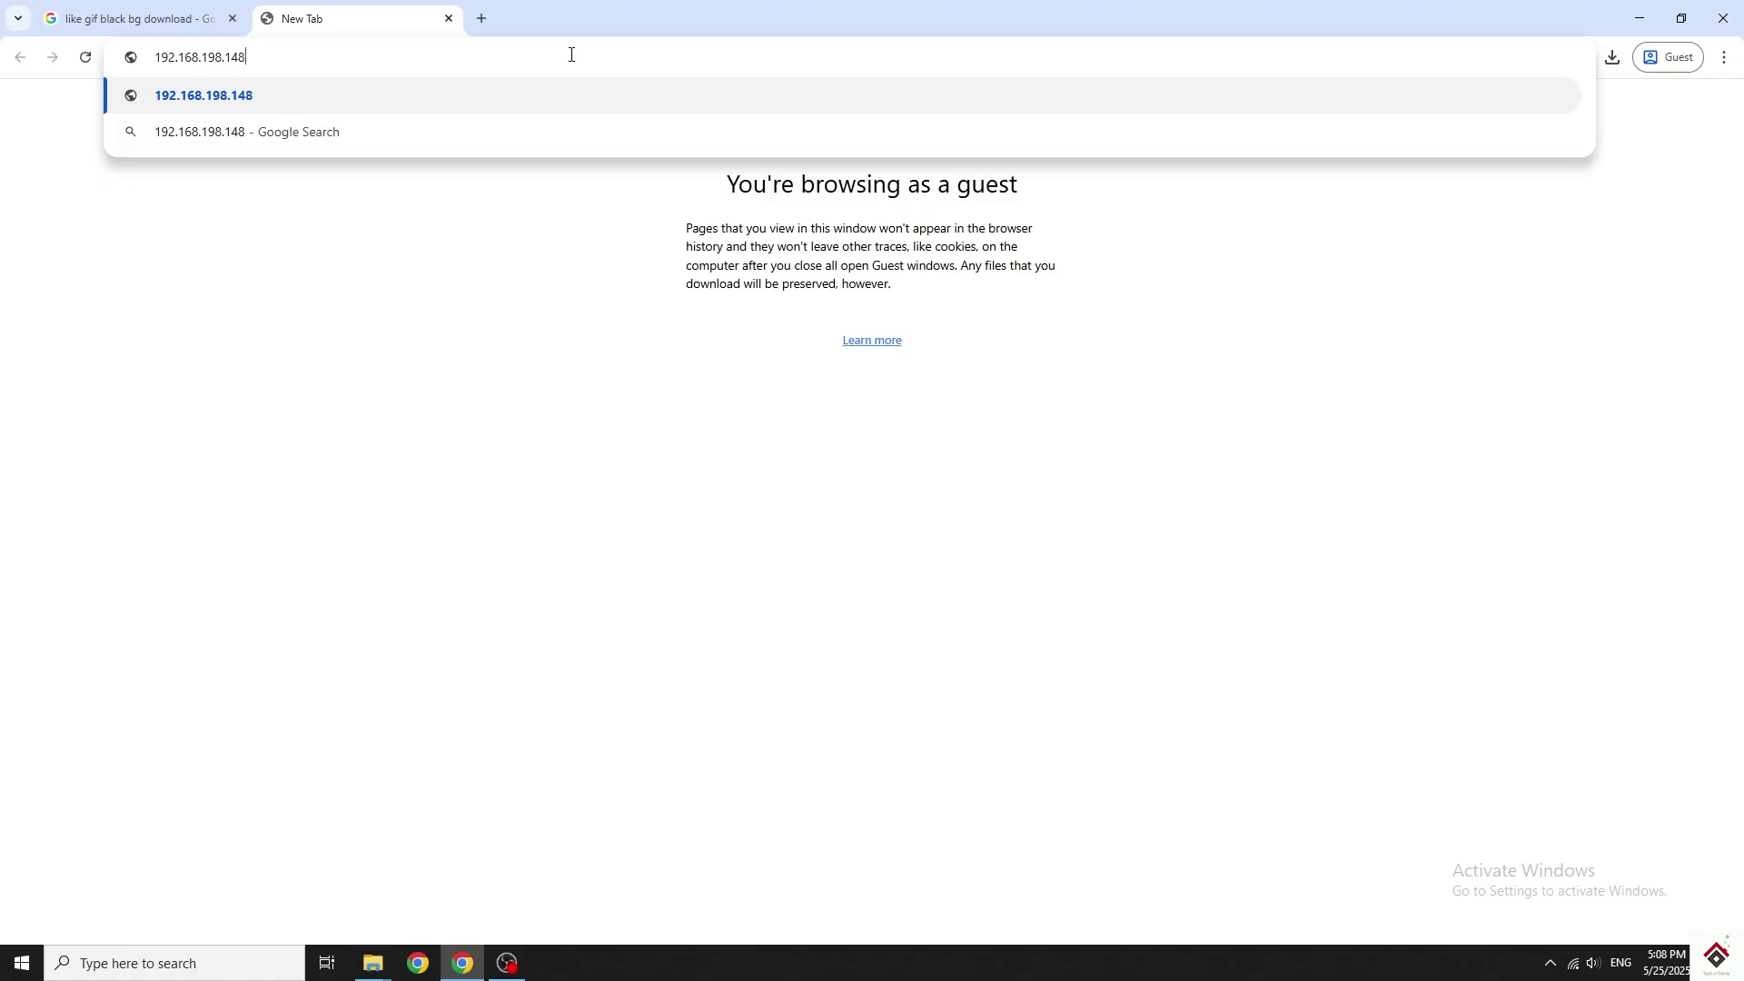
{"action": "key", "text": "Return"}
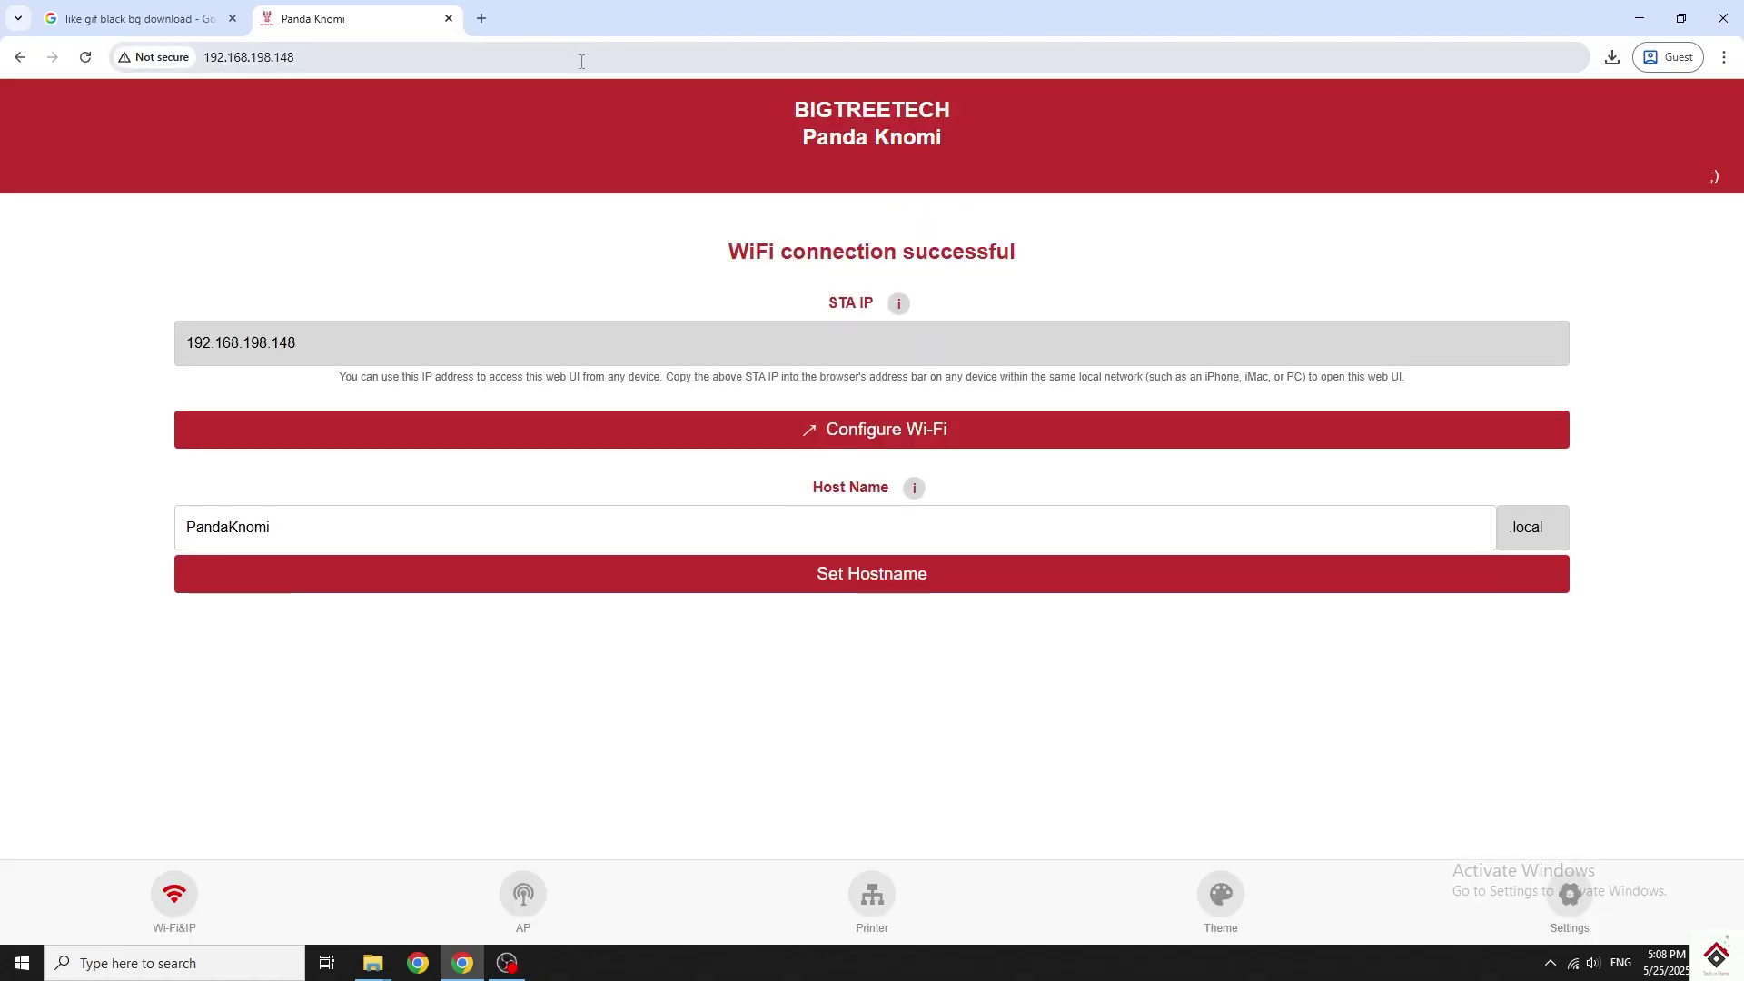
{"action": "left_click", "coordinate": [1218, 900]}
{"action": "scroll", "coordinate": [1046, 498], "scroll_direction": "down", "scroll_amount": 2}
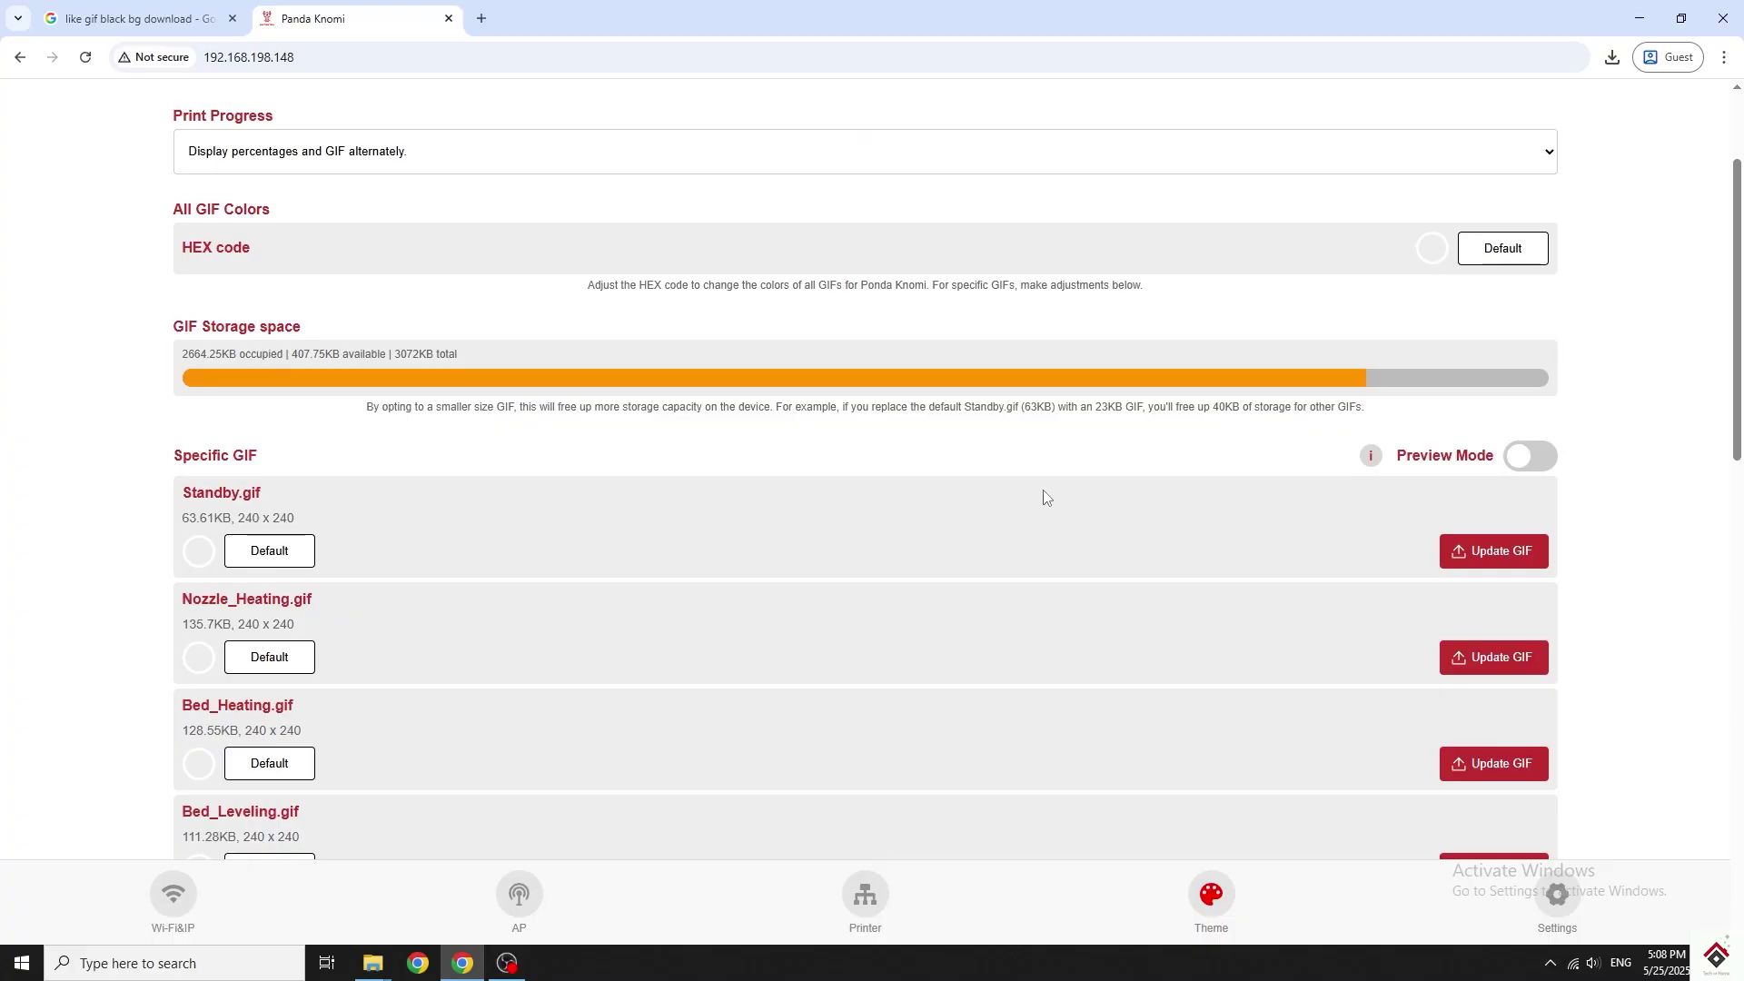
{"action": "scroll", "coordinate": [1046, 497], "scroll_direction": "down", "scroll_amount": 1}
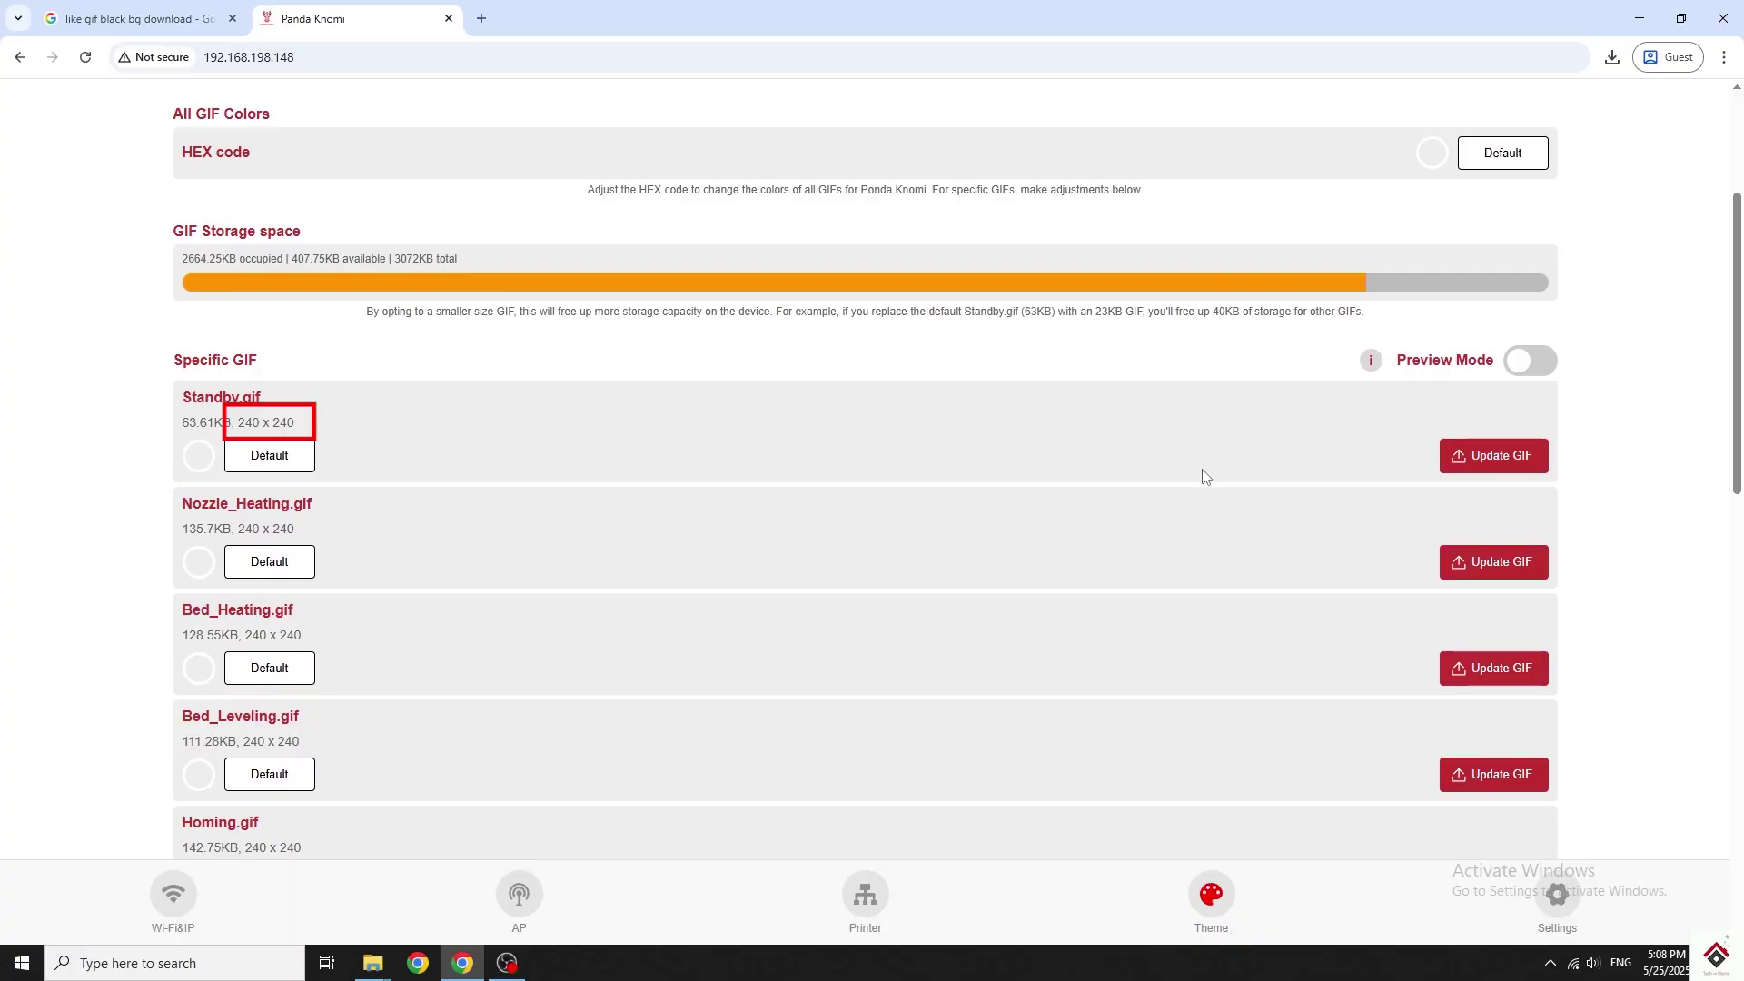
{"action": "scroll", "coordinate": [1202, 478], "scroll_direction": "up", "scroll_amount": 2}
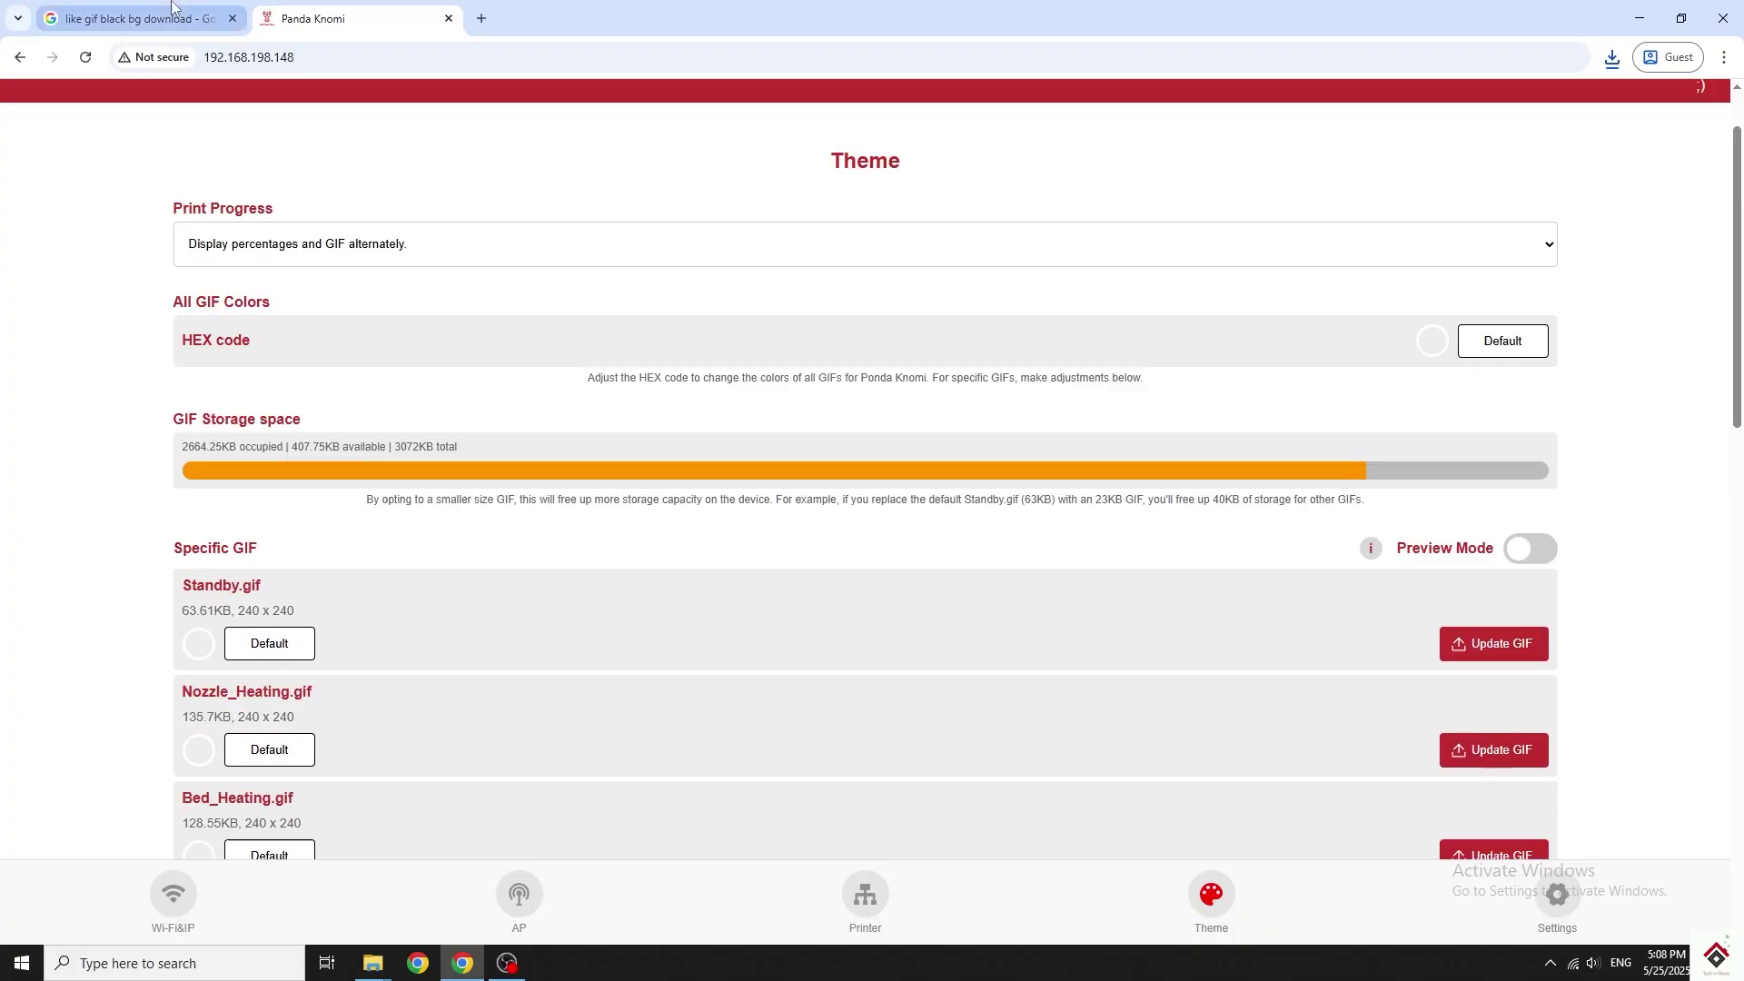
Save the Google Images flame GIF to Downloads as fire.gif and close that tab.
{"action": "key", "text": "ctrl+shift+Tab"}
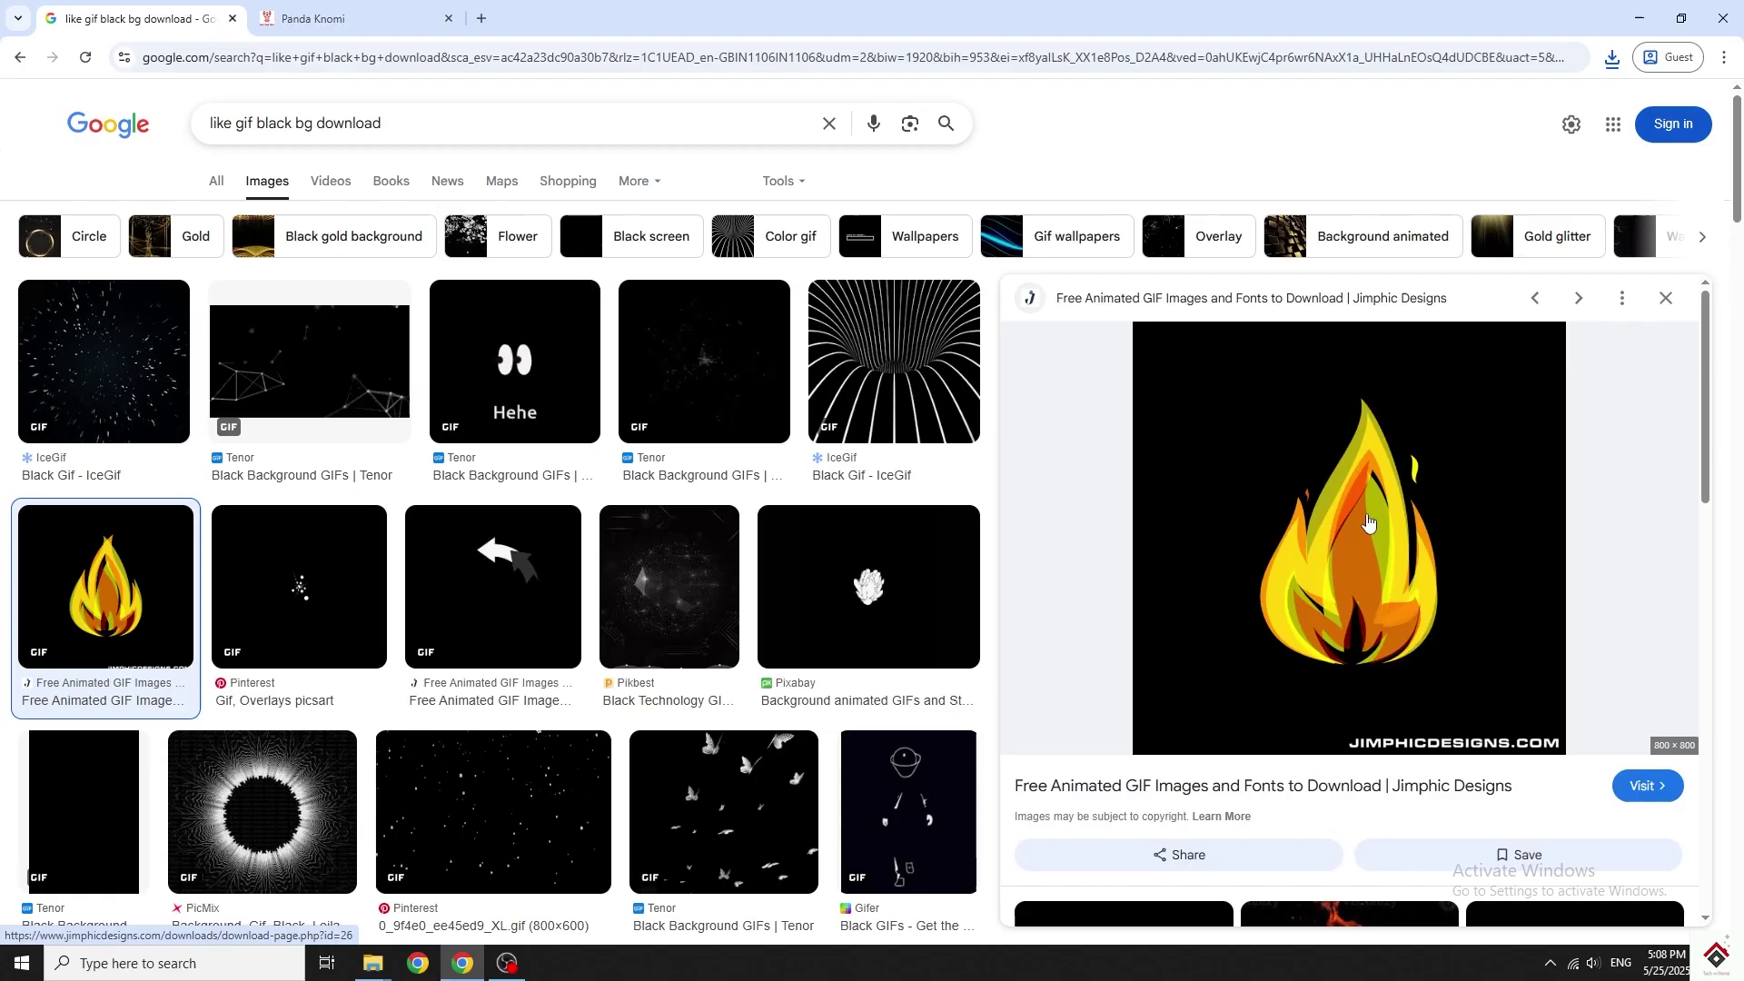
{"action": "right_click", "coordinate": [1408, 533]}
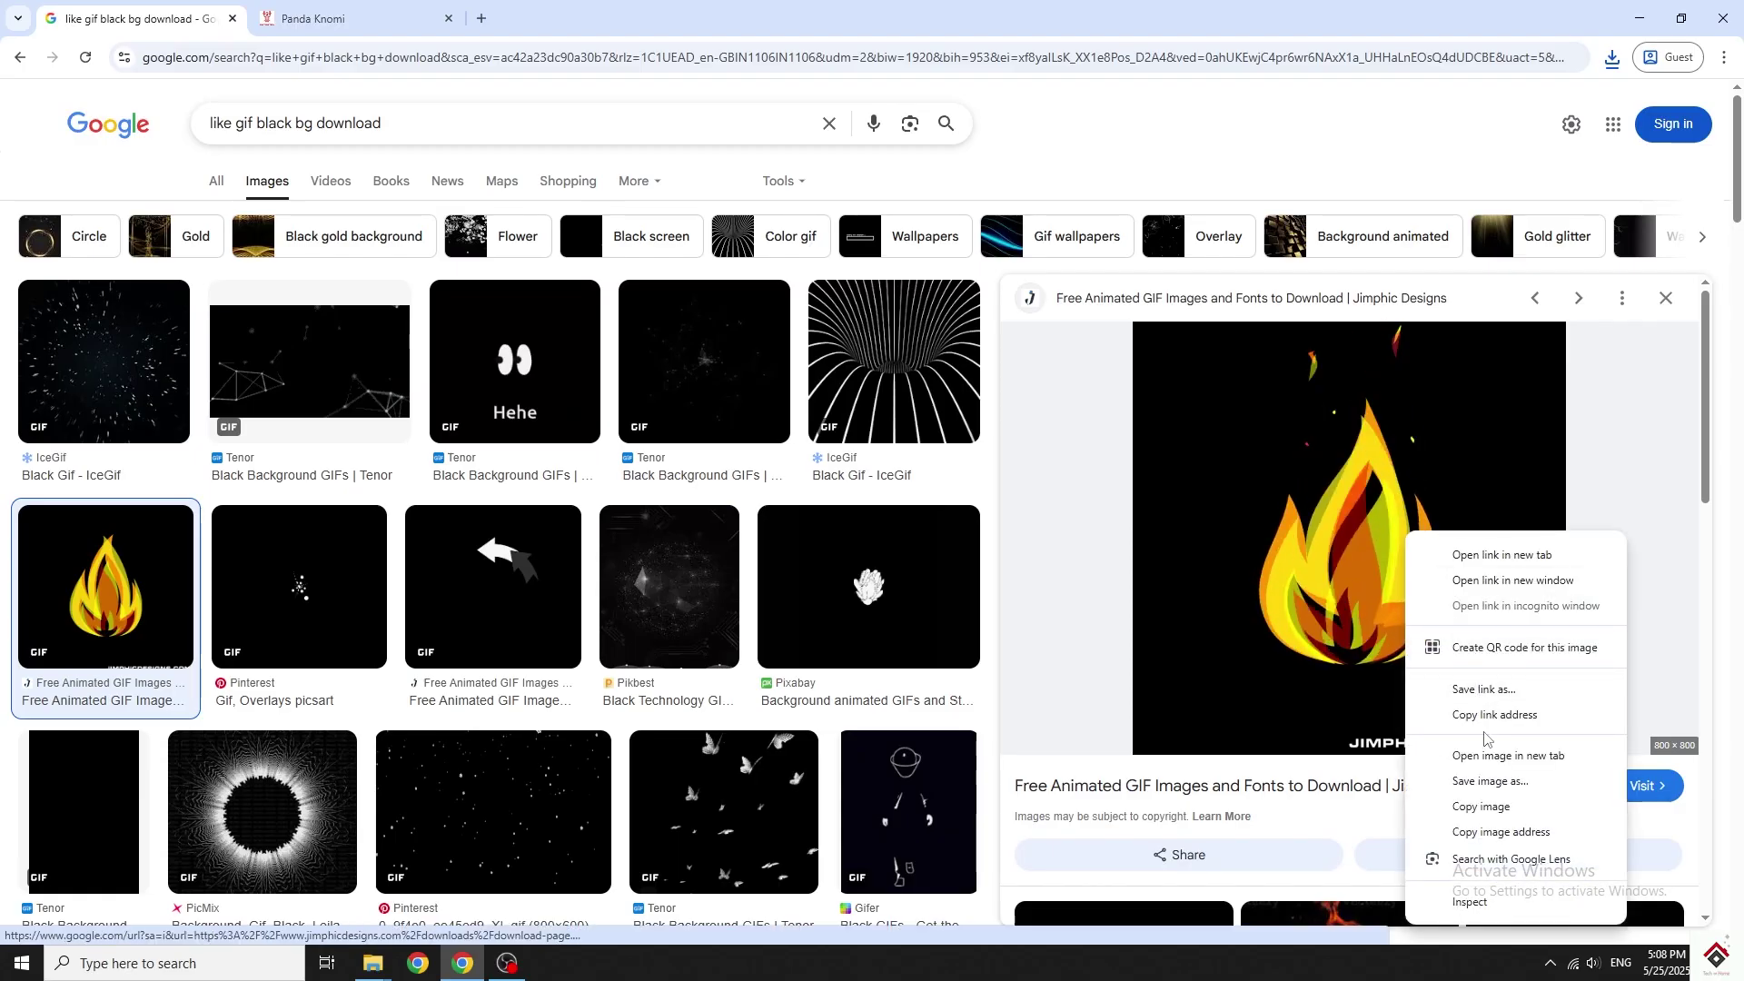
{"action": "left_click", "coordinate": [1490, 782]}
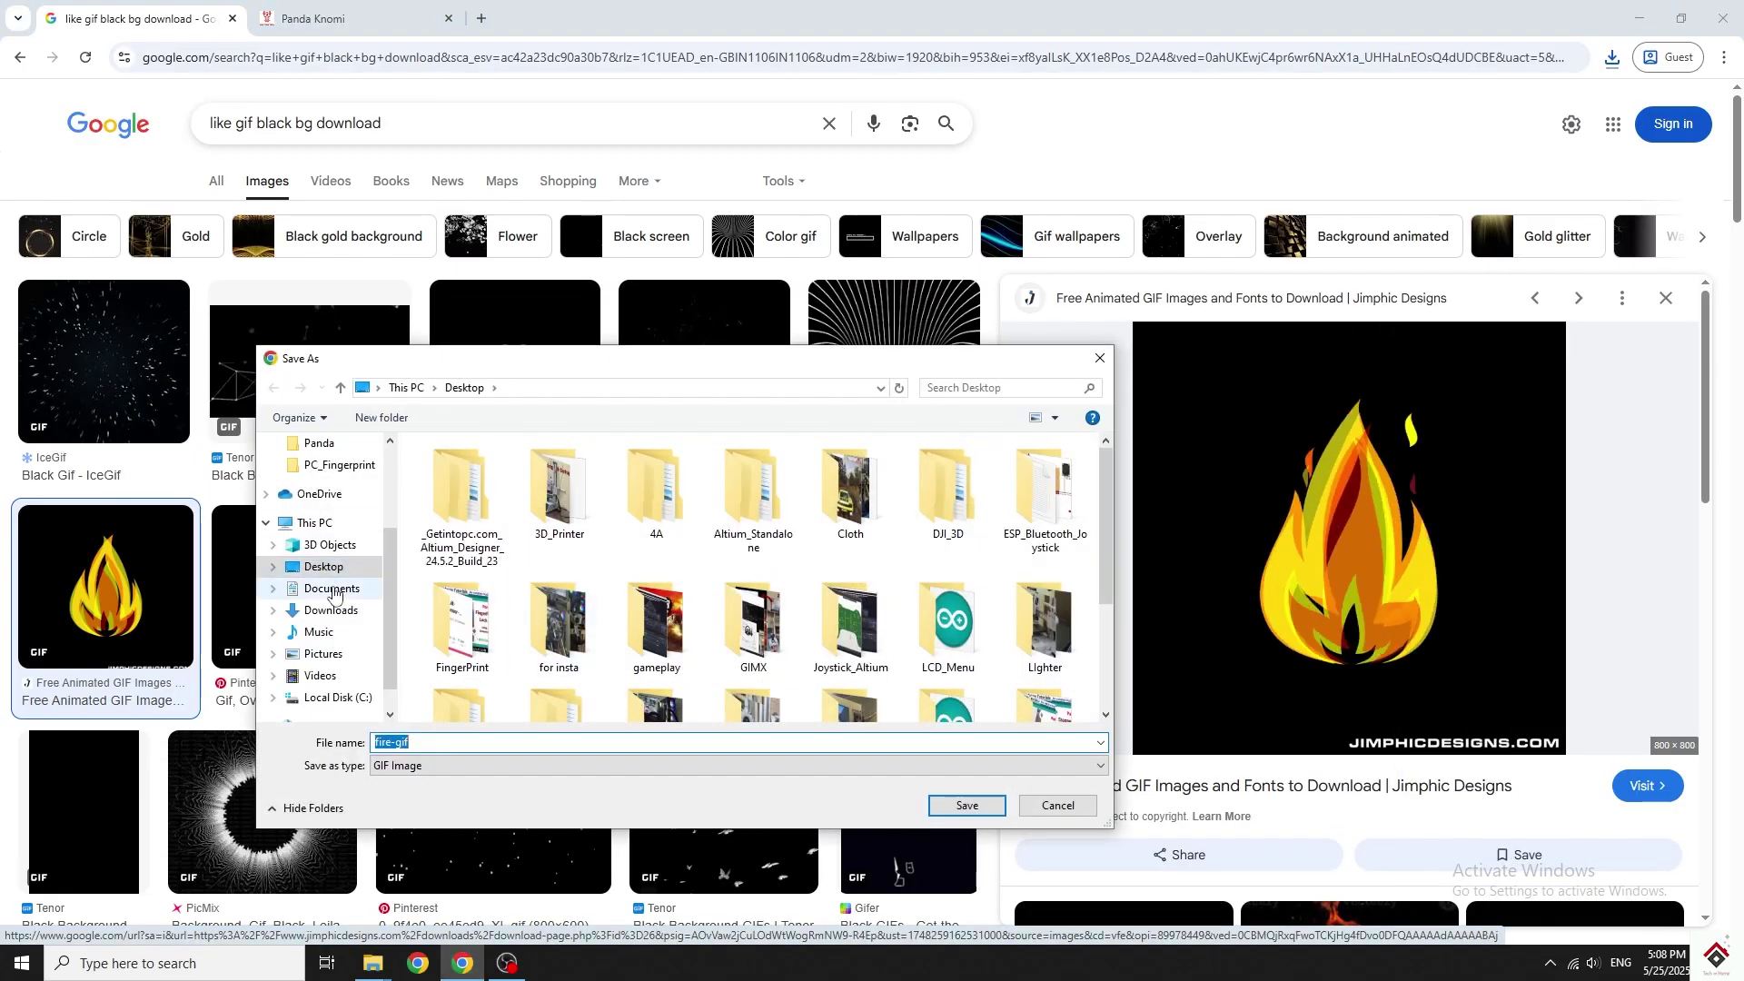
{"action": "left_click", "coordinate": [331, 609]}
{"action": "left_click", "coordinate": [433, 741]}
{"action": "key", "text": "BackSpace"}
{"action": "key", "text": "BackSpace"}
{"action": "key", "text": "BackSpace"}
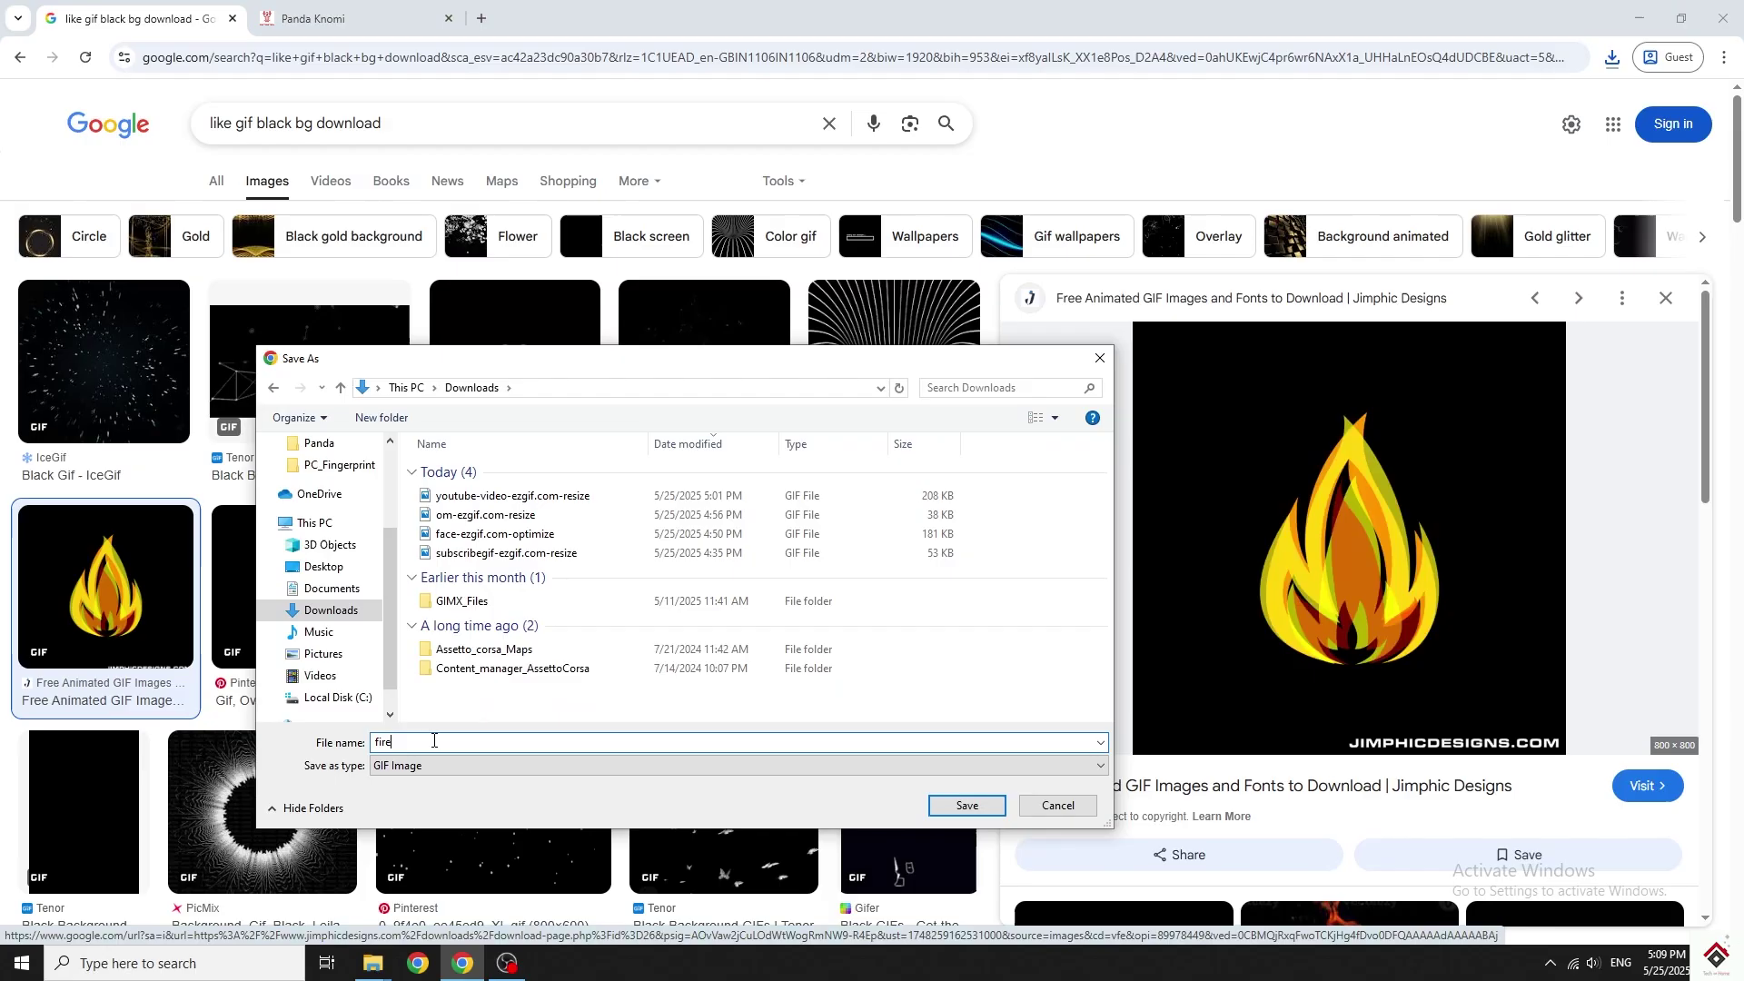
{"action": "type", "text": ".gif"}
{"action": "key", "text": "Return"}
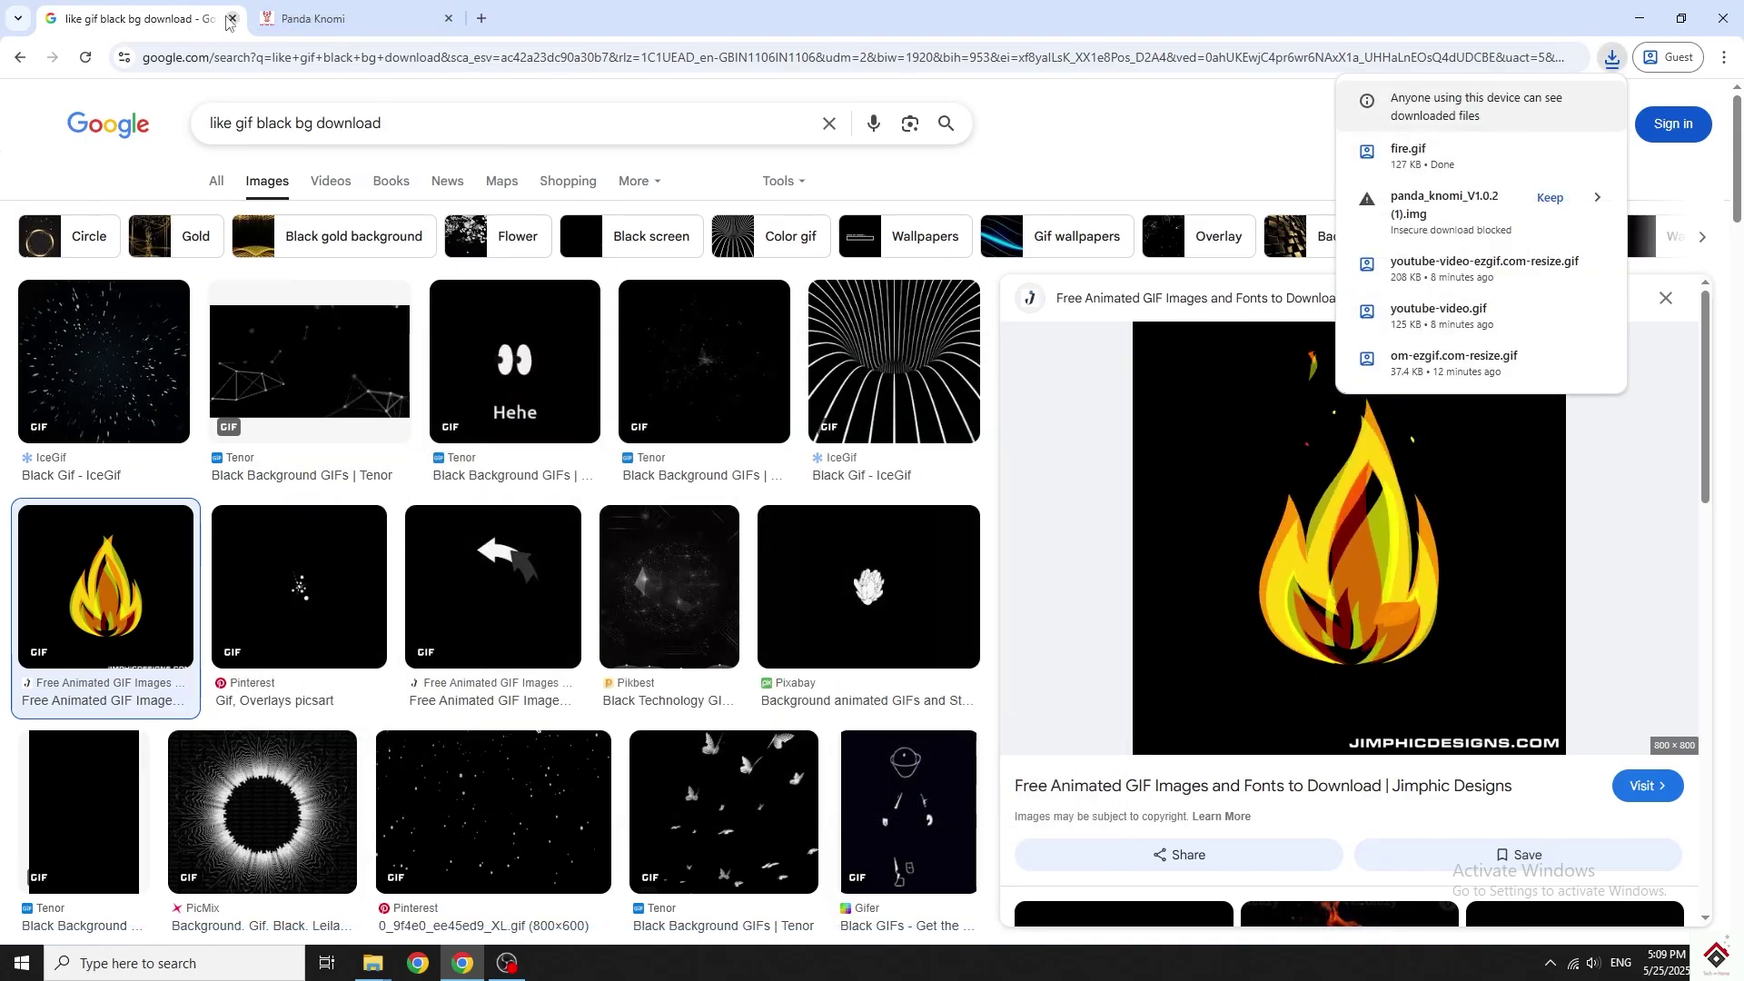
{"action": "key", "text": "ctrl+w"}
{"action": "key", "text": "ctrl+t"}
{"action": "type", "text": "online gif edi"}
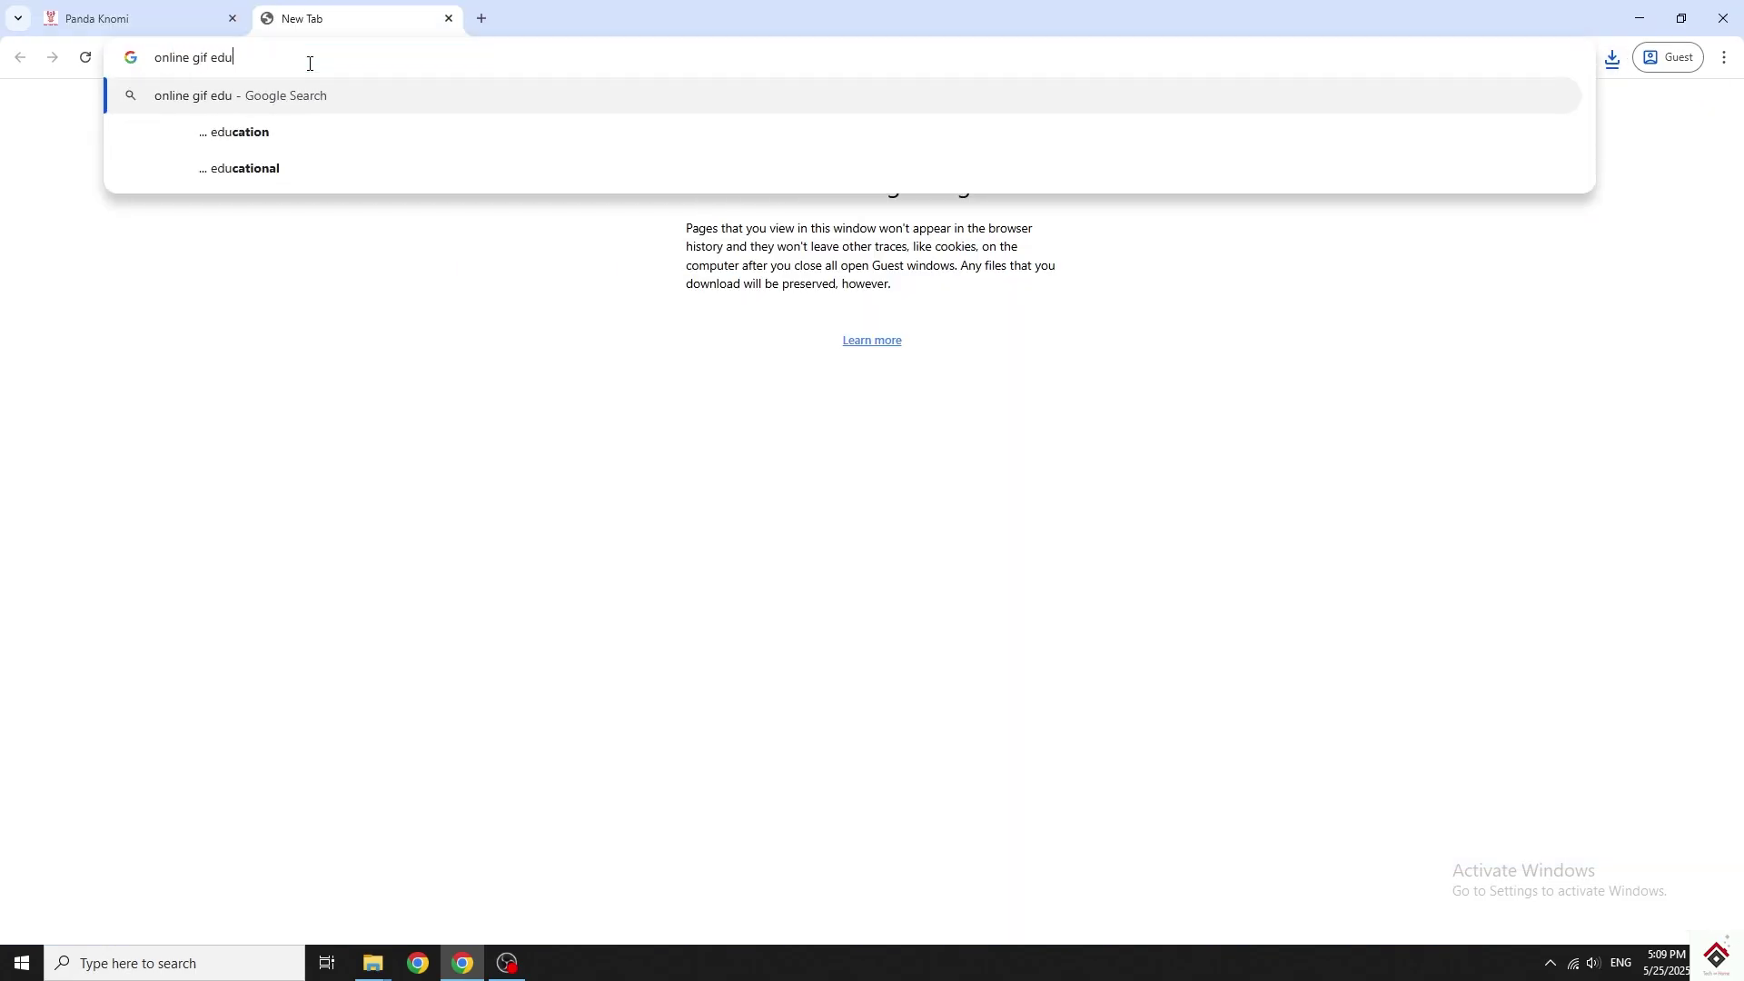
{"action": "type", "text": "tor"}
Search for an online GIF editor and go to Ezgif's animated GIF maker.
{"action": "key", "text": "Return"}
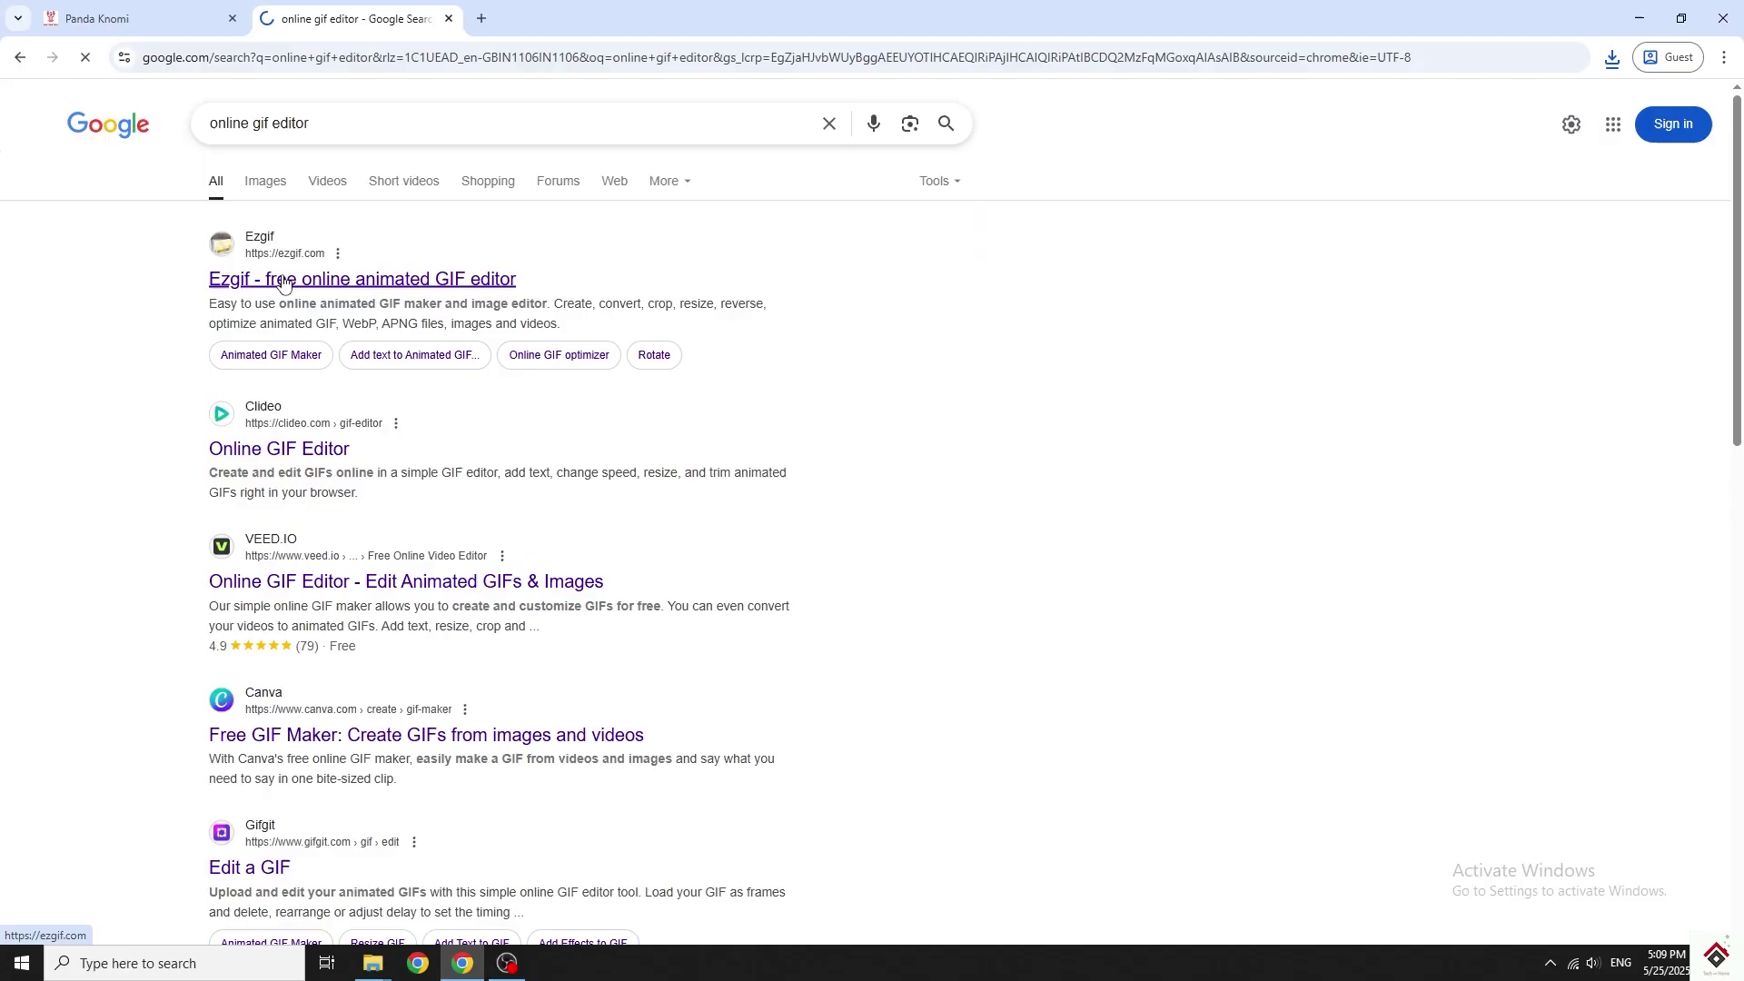
{"action": "left_click", "coordinate": [283, 282]}
{"action": "left_click", "coordinate": [281, 222]}
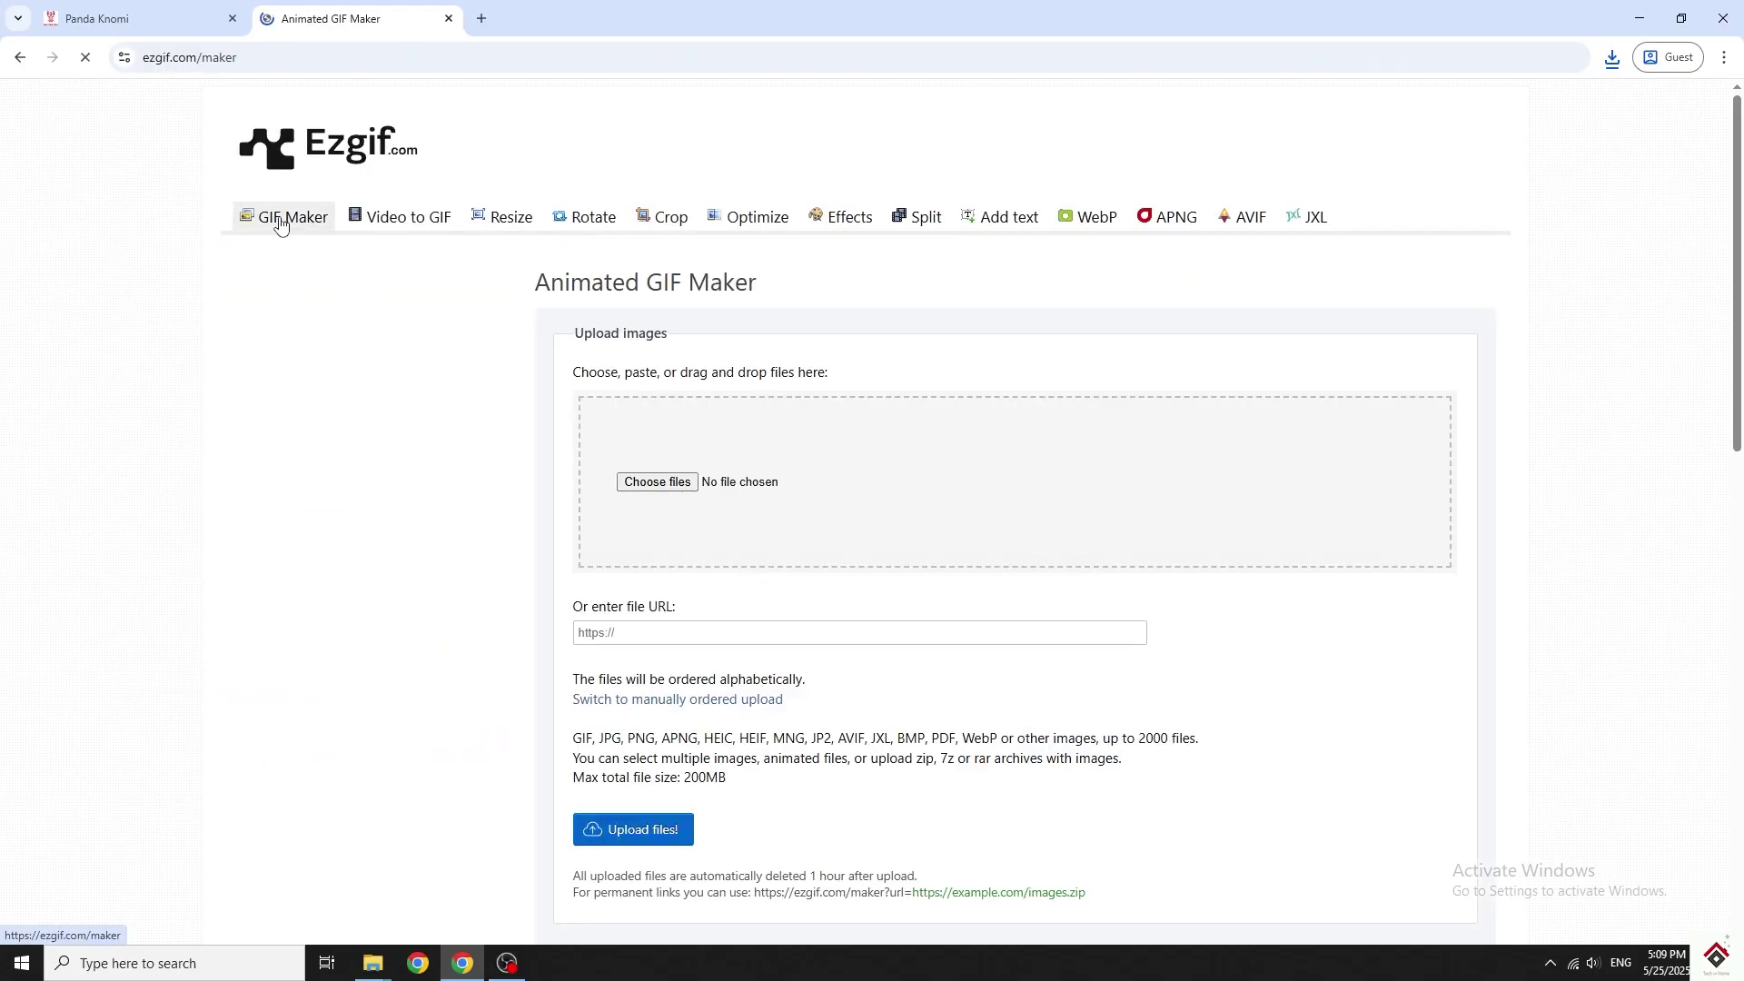
Upload fire.gif from Downloads into the Ezgif GIF maker.
{"action": "left_click", "coordinate": [657, 483]}
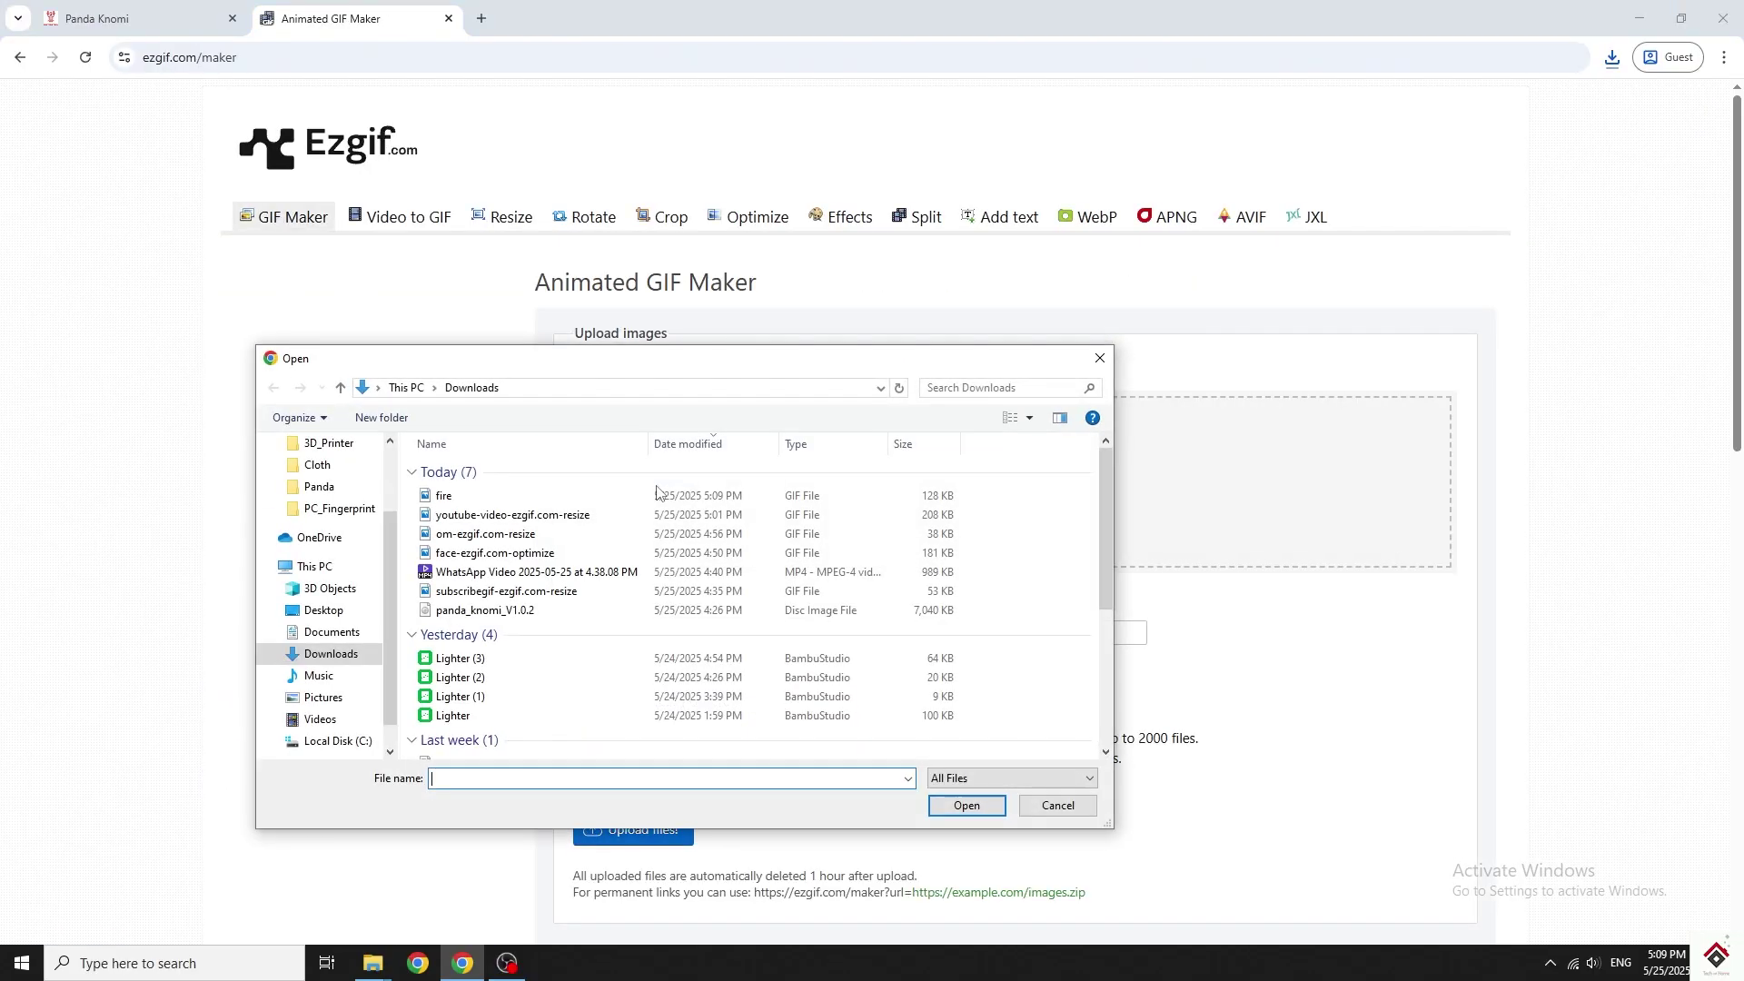
{"action": "left_click", "coordinate": [450, 494]}
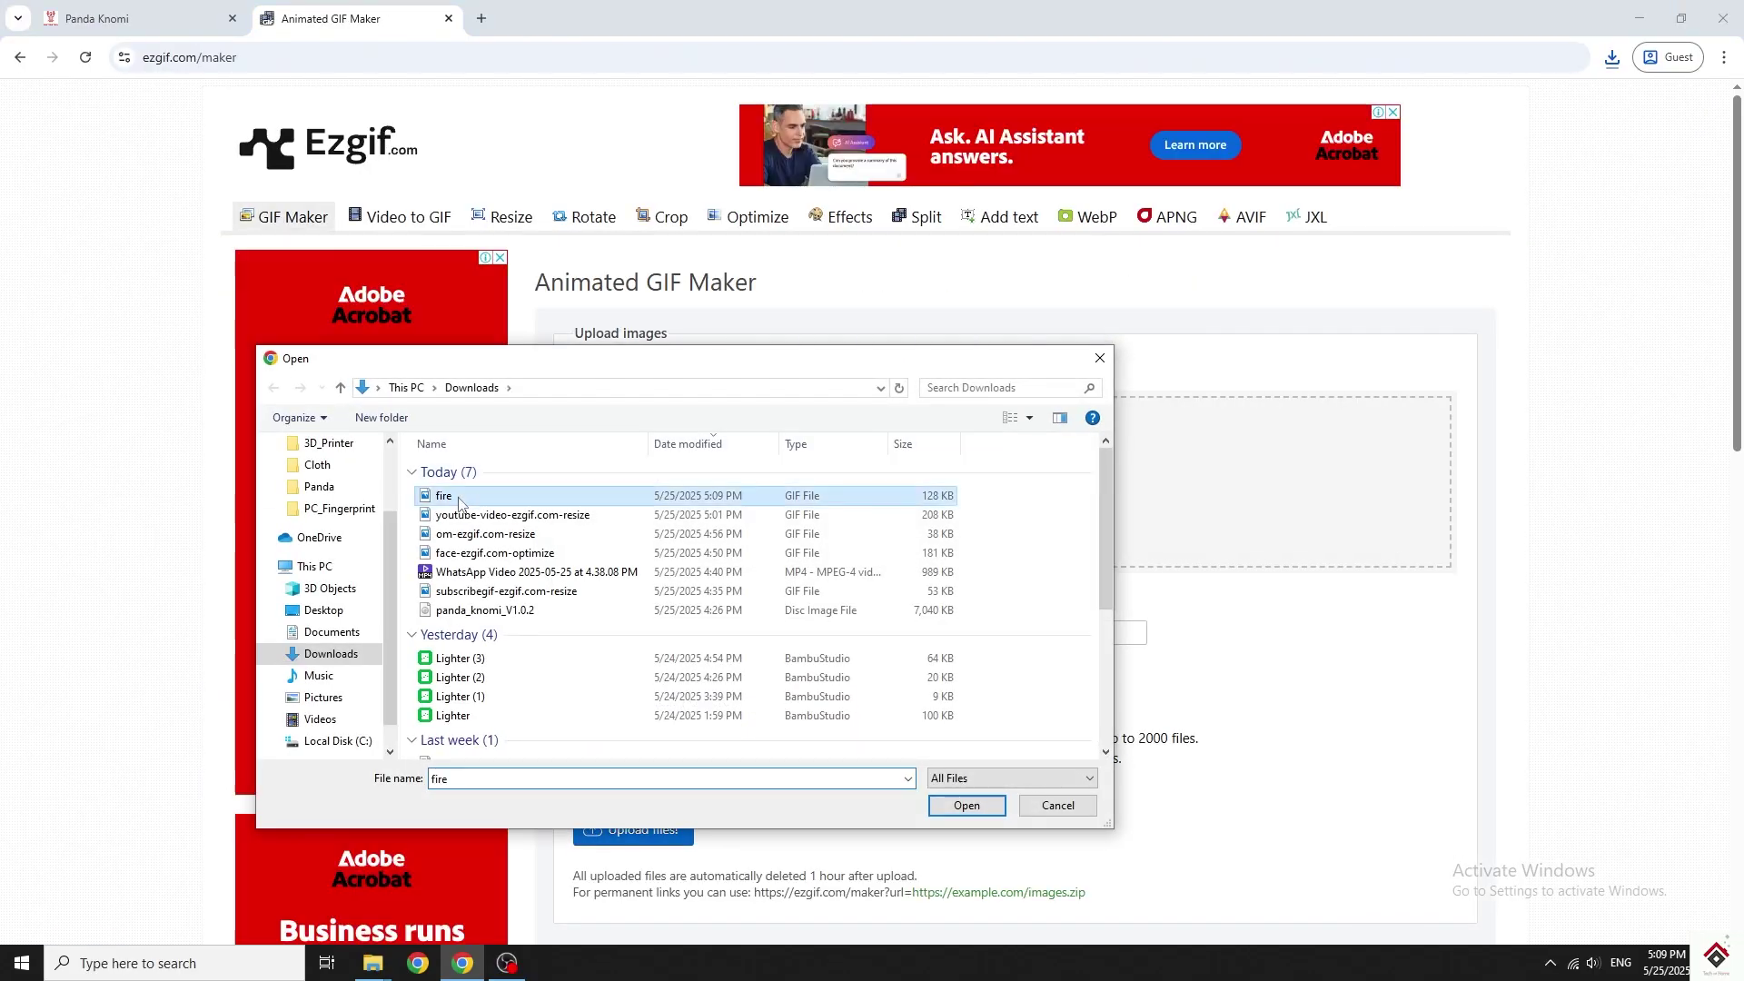
{"action": "left_click", "coordinate": [966, 805]}
{"action": "scroll", "coordinate": [882, 667], "scroll_direction": "down", "scroll_amount": 1}
{"action": "scroll", "coordinate": [881, 667], "scroll_direction": "down", "scroll_amount": 1}
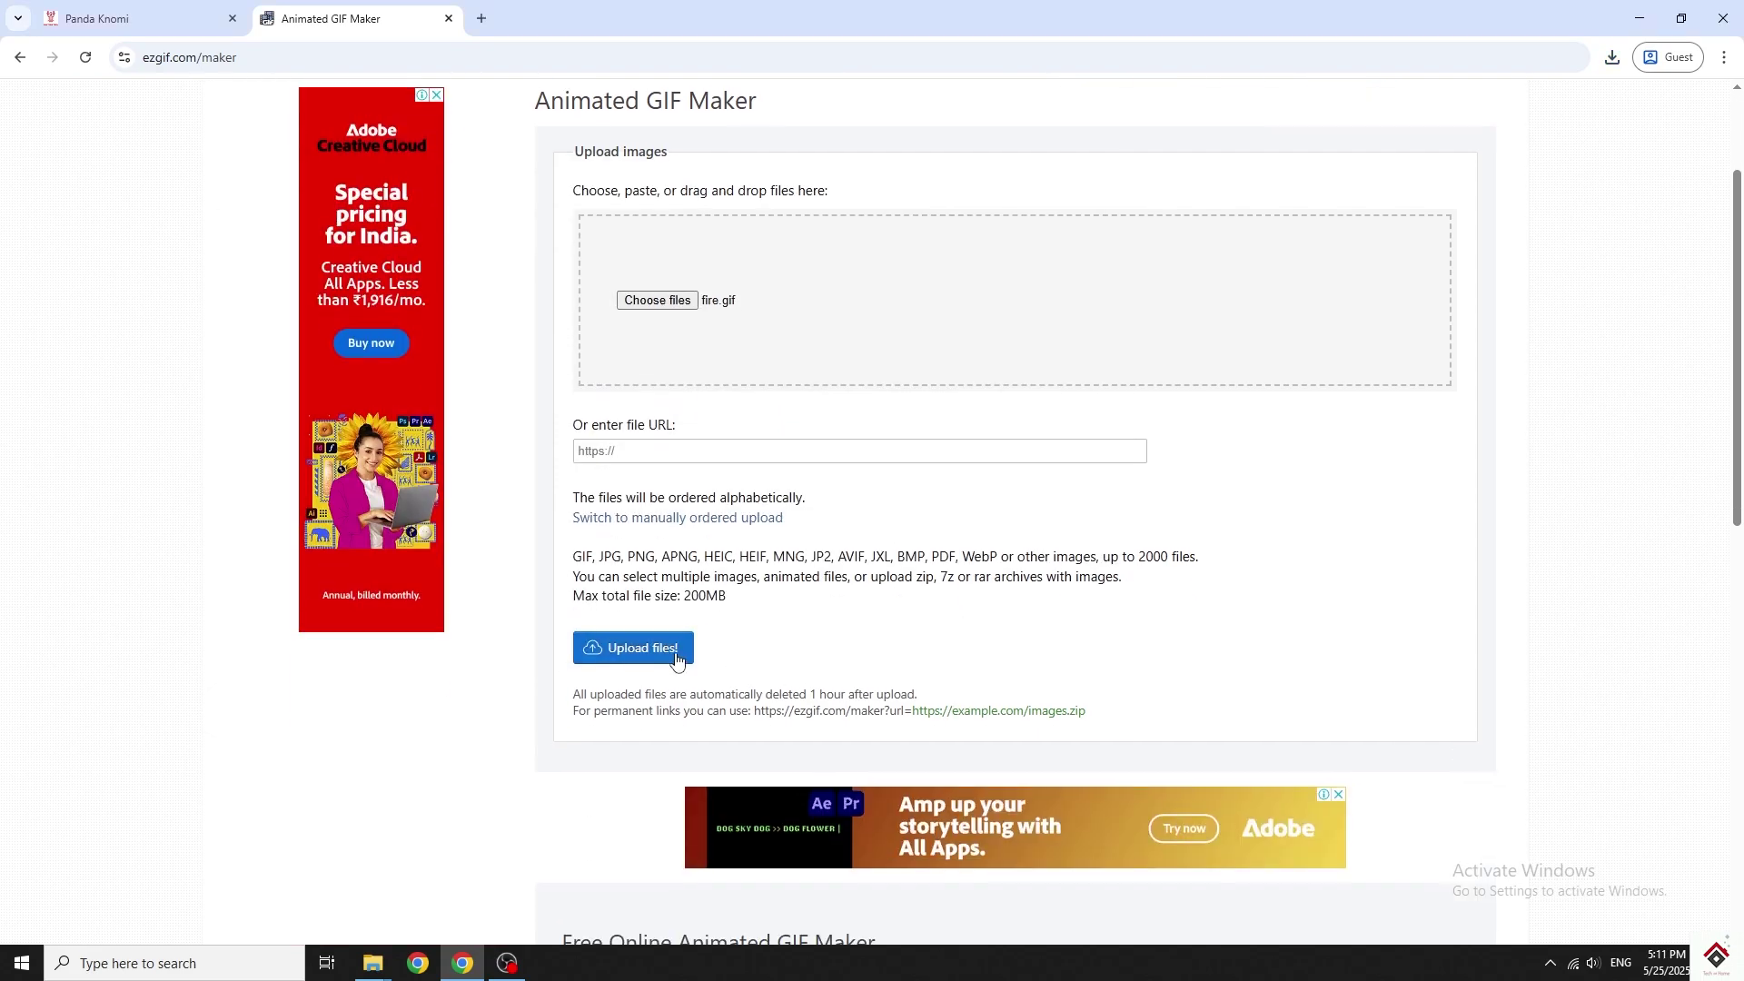
{"action": "left_click", "coordinate": [671, 659]}
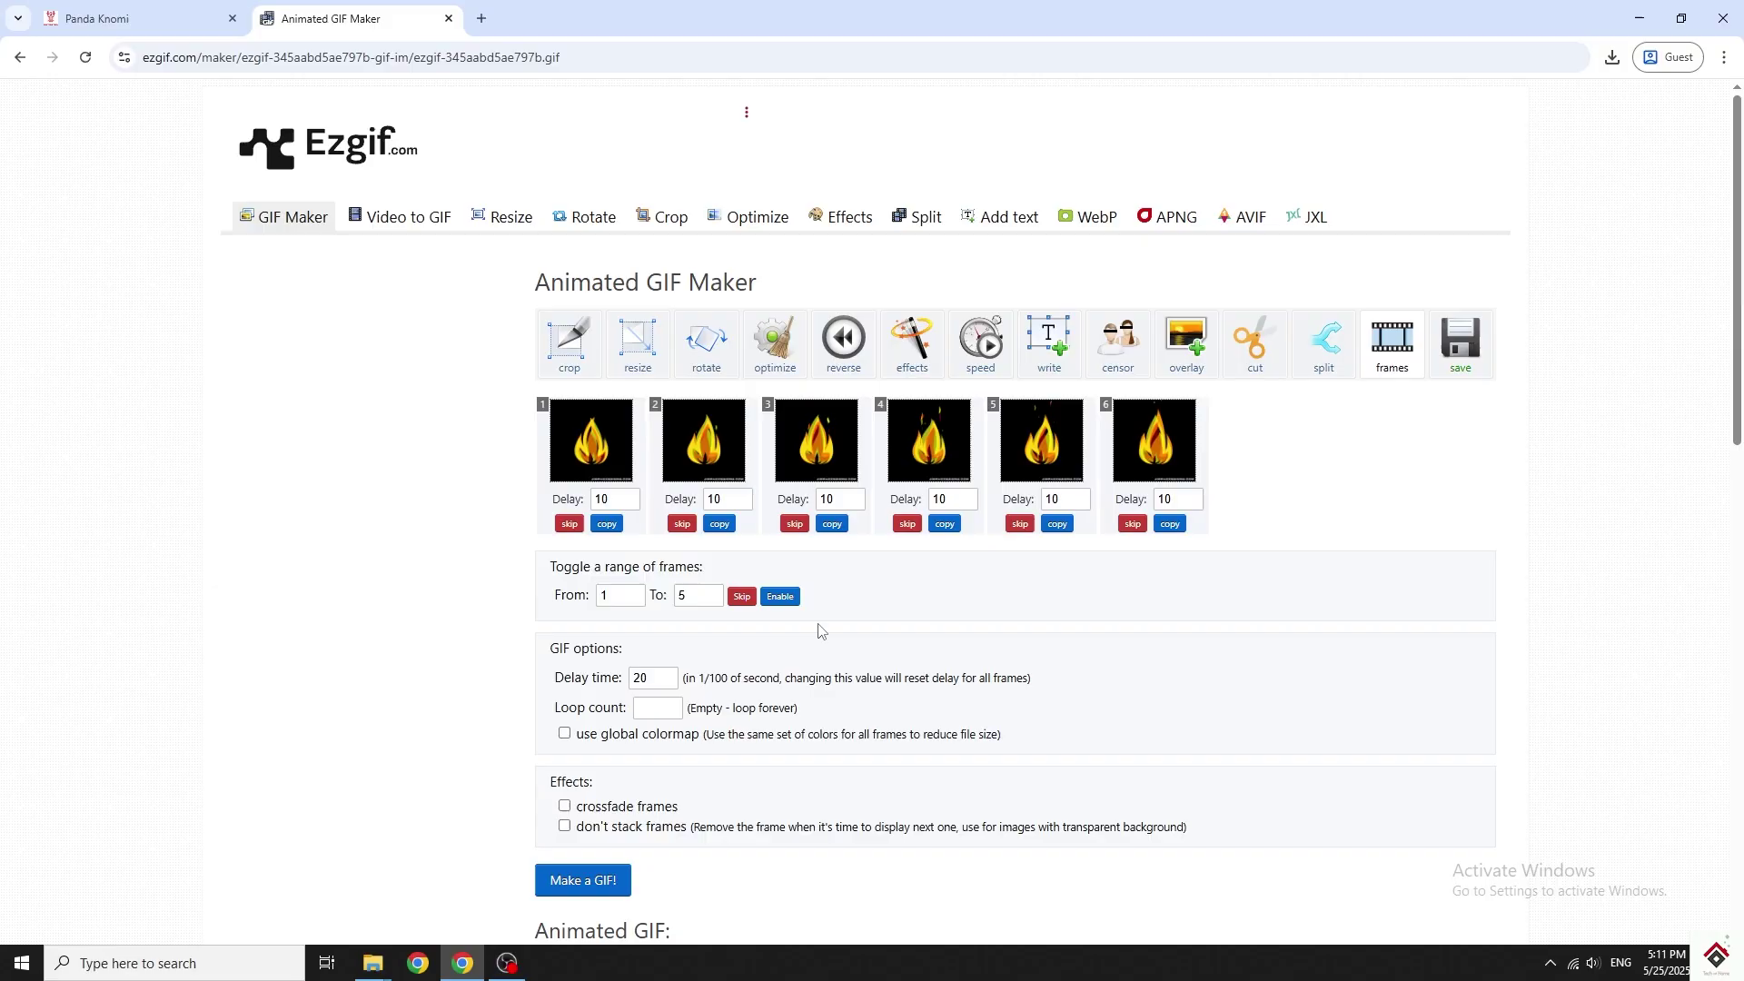
Crop fire.gif to a 1:1, 558x558 pixel square around the flame.
{"action": "left_click", "coordinate": [569, 344]}
{"action": "scroll", "coordinate": [615, 428], "scroll_direction": "down", "scroll_amount": 4}
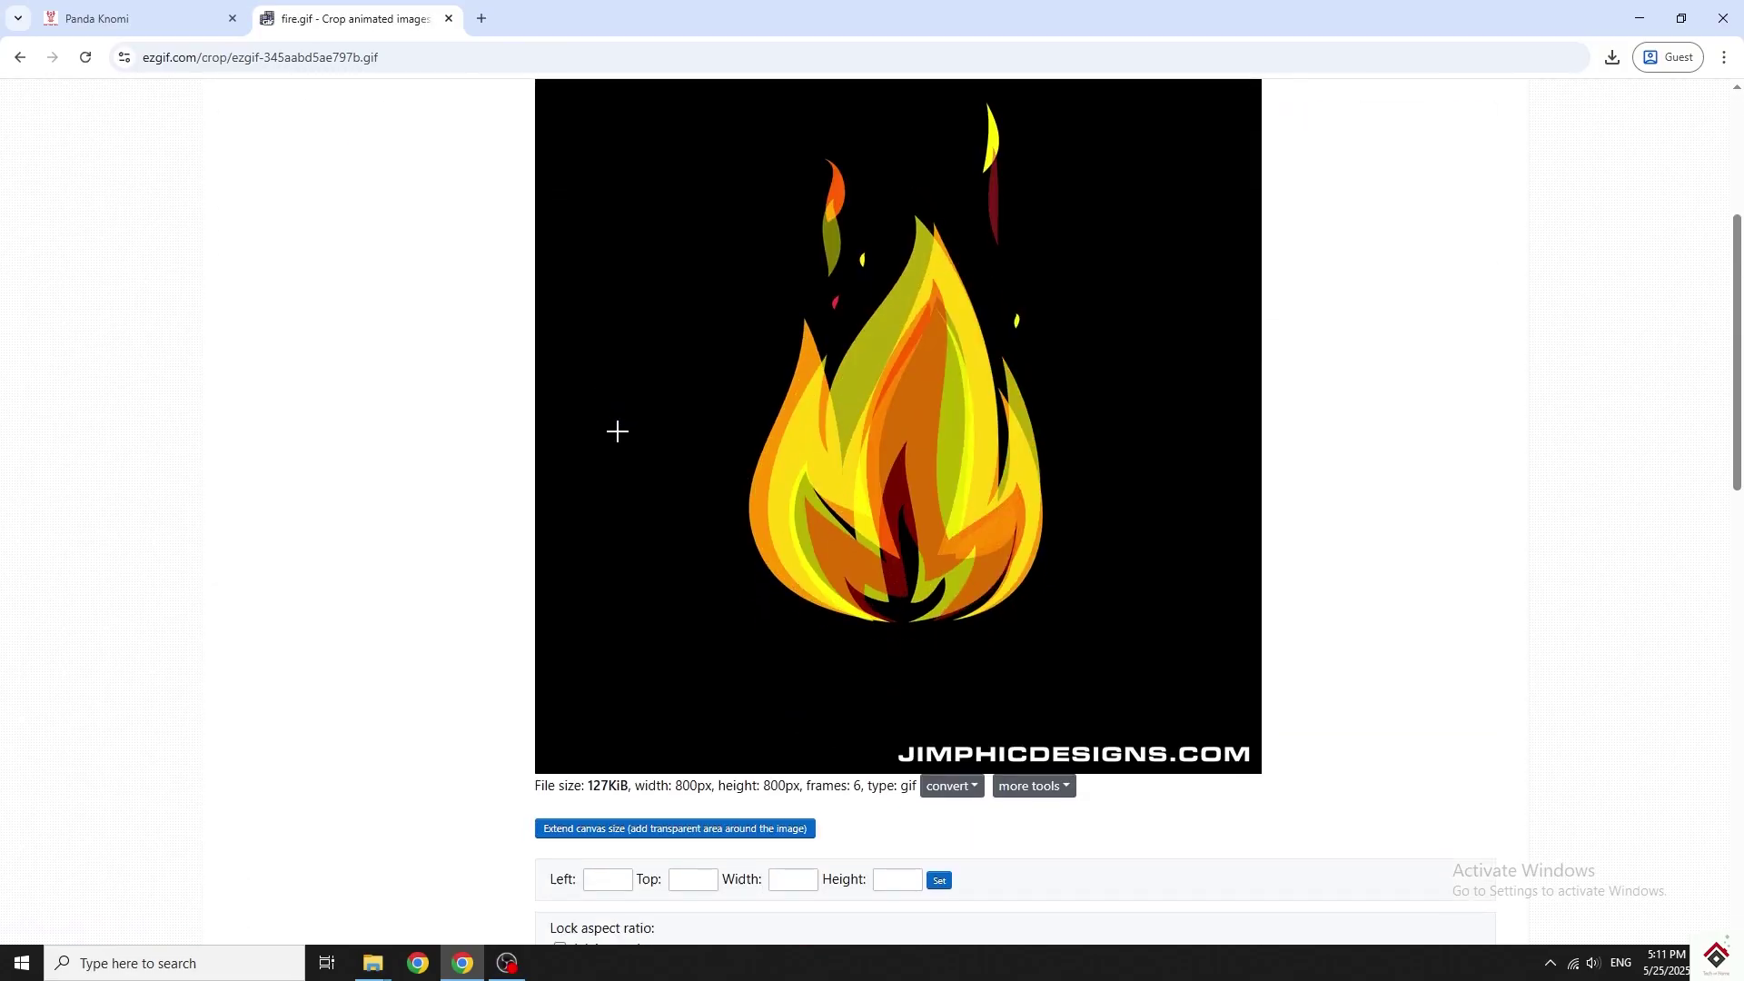
{"action": "scroll", "coordinate": [594, 753], "scroll_direction": "down", "scroll_amount": 2}
{"action": "left_click", "coordinate": [560, 780]}
{"action": "scroll", "coordinate": [1023, 565], "scroll_direction": "up", "scroll_amount": 1}
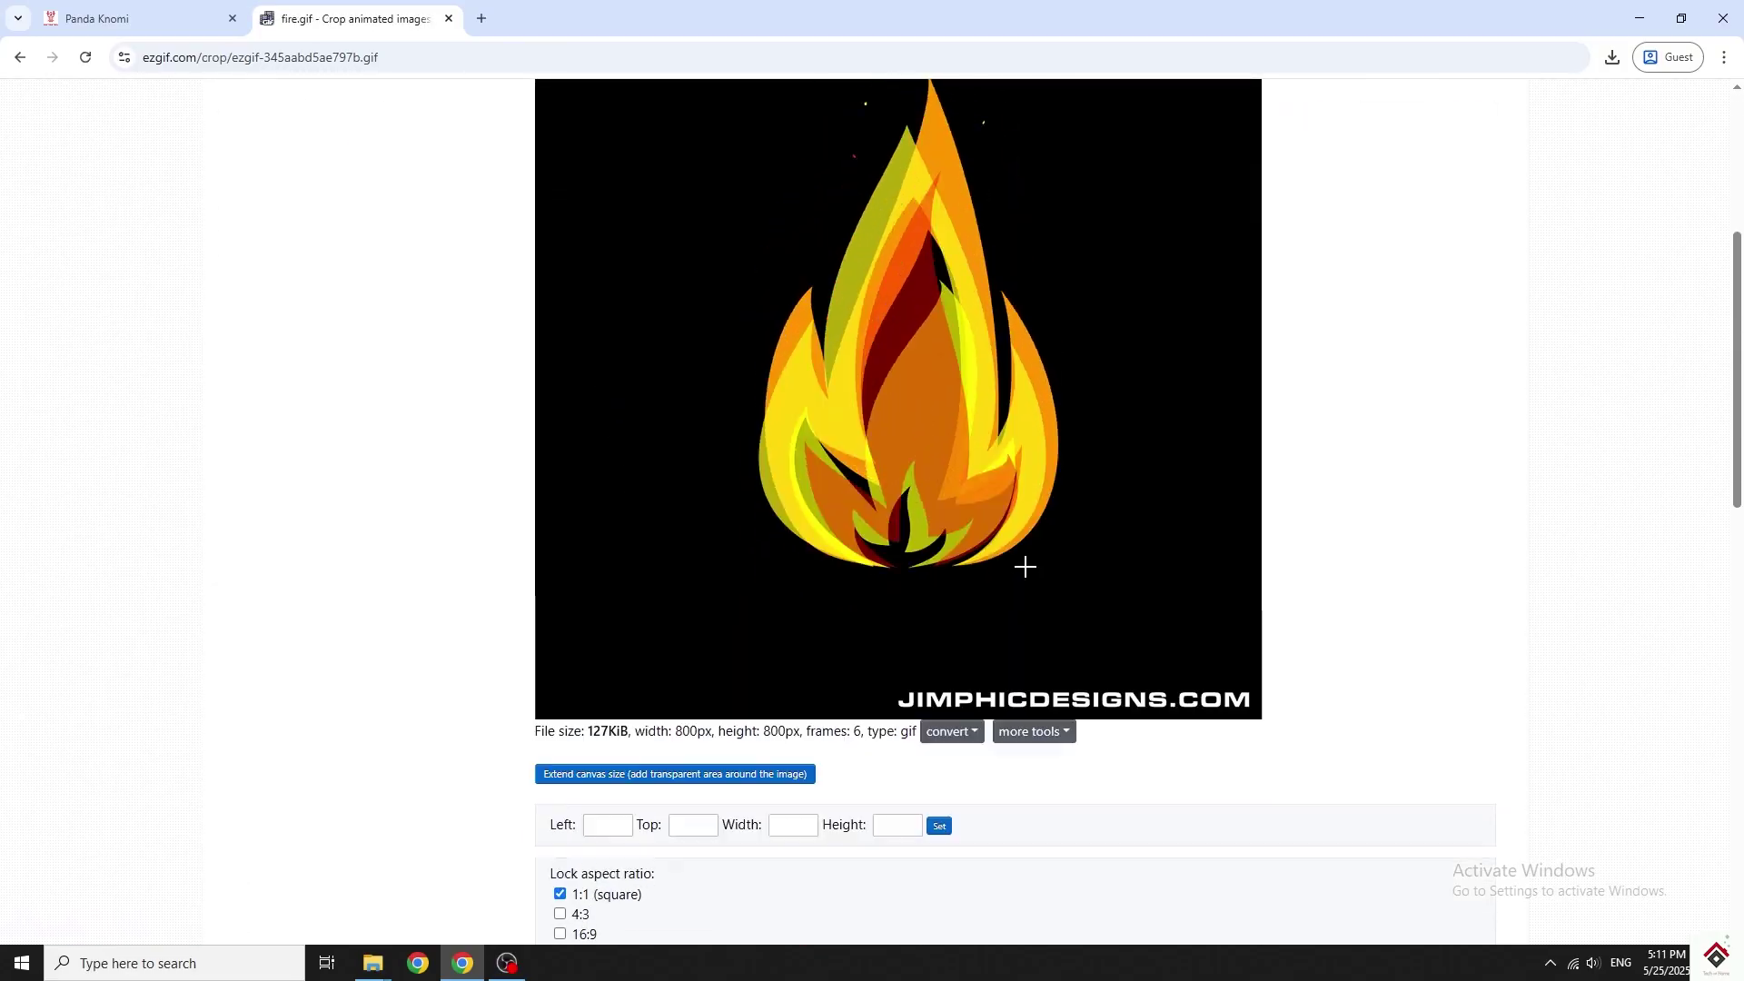
{"action": "scroll", "coordinate": [818, 518], "scroll_direction": "up", "scroll_amount": 3}
{"action": "left_click_drag", "start_coordinate": [538, 332], "coordinate": [1233, 772]}
{"action": "scroll", "coordinate": [923, 351], "scroll_direction": "down", "scroll_amount": 3}
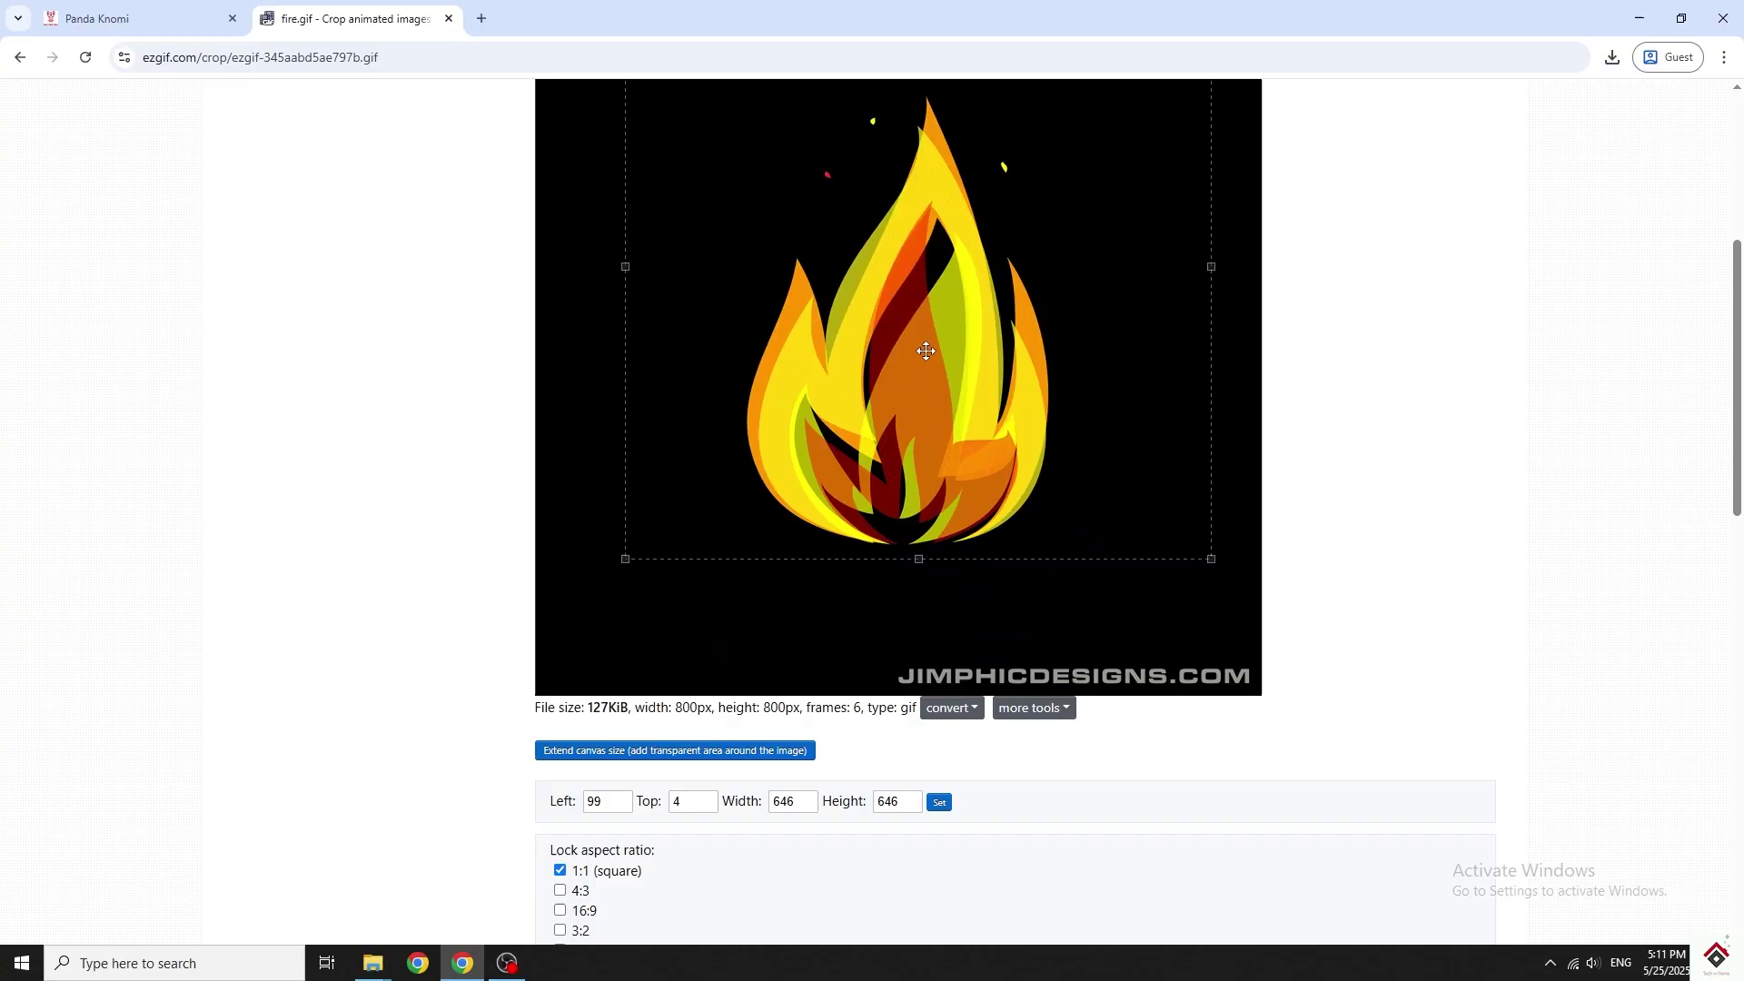
{"action": "scroll", "coordinate": [919, 371], "scroll_direction": "down", "scroll_amount": 2}
{"action": "scroll", "coordinate": [921, 372], "scroll_direction": "up", "scroll_amount": 3}
{"action": "left_click_drag", "start_coordinate": [910, 195], "coordinate": [911, 223]}
{"action": "scroll", "coordinate": [858, 651], "scroll_direction": "down", "scroll_amount": 3}
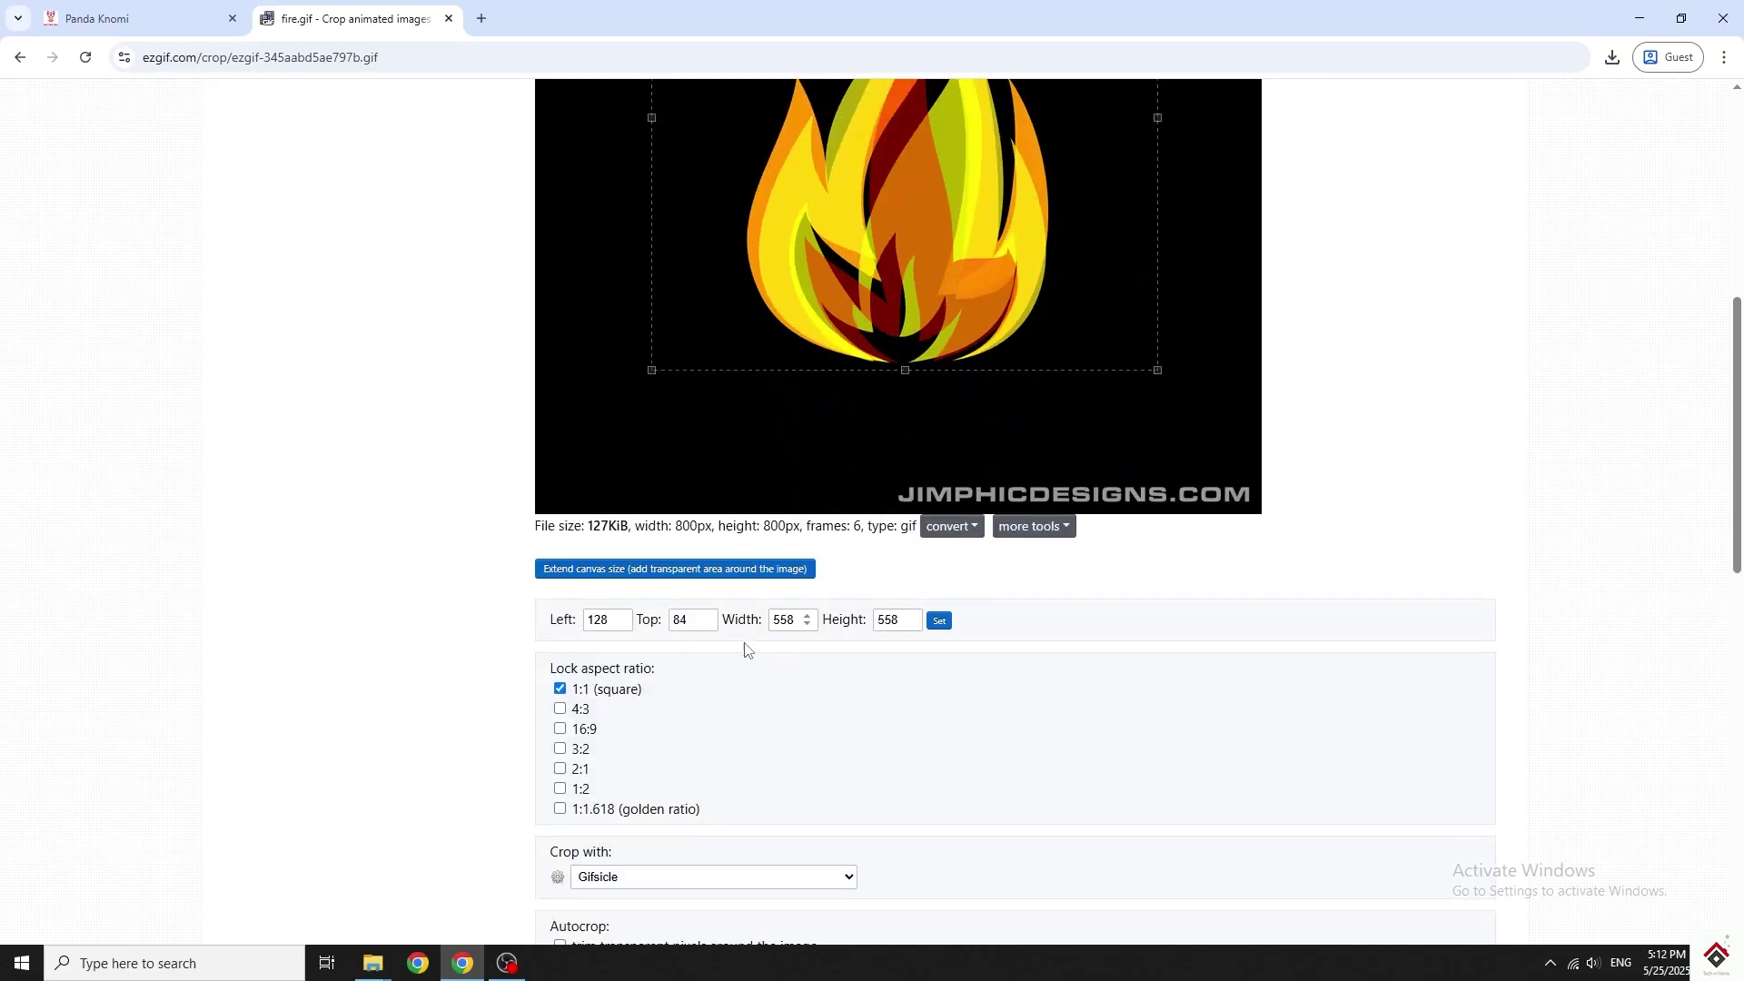
{"action": "scroll", "coordinate": [621, 771], "scroll_direction": "down", "scroll_amount": 1}
{"action": "left_click", "coordinate": [623, 817]}
{"action": "scroll", "coordinate": [994, 705], "scroll_direction": "down", "scroll_amount": 1}
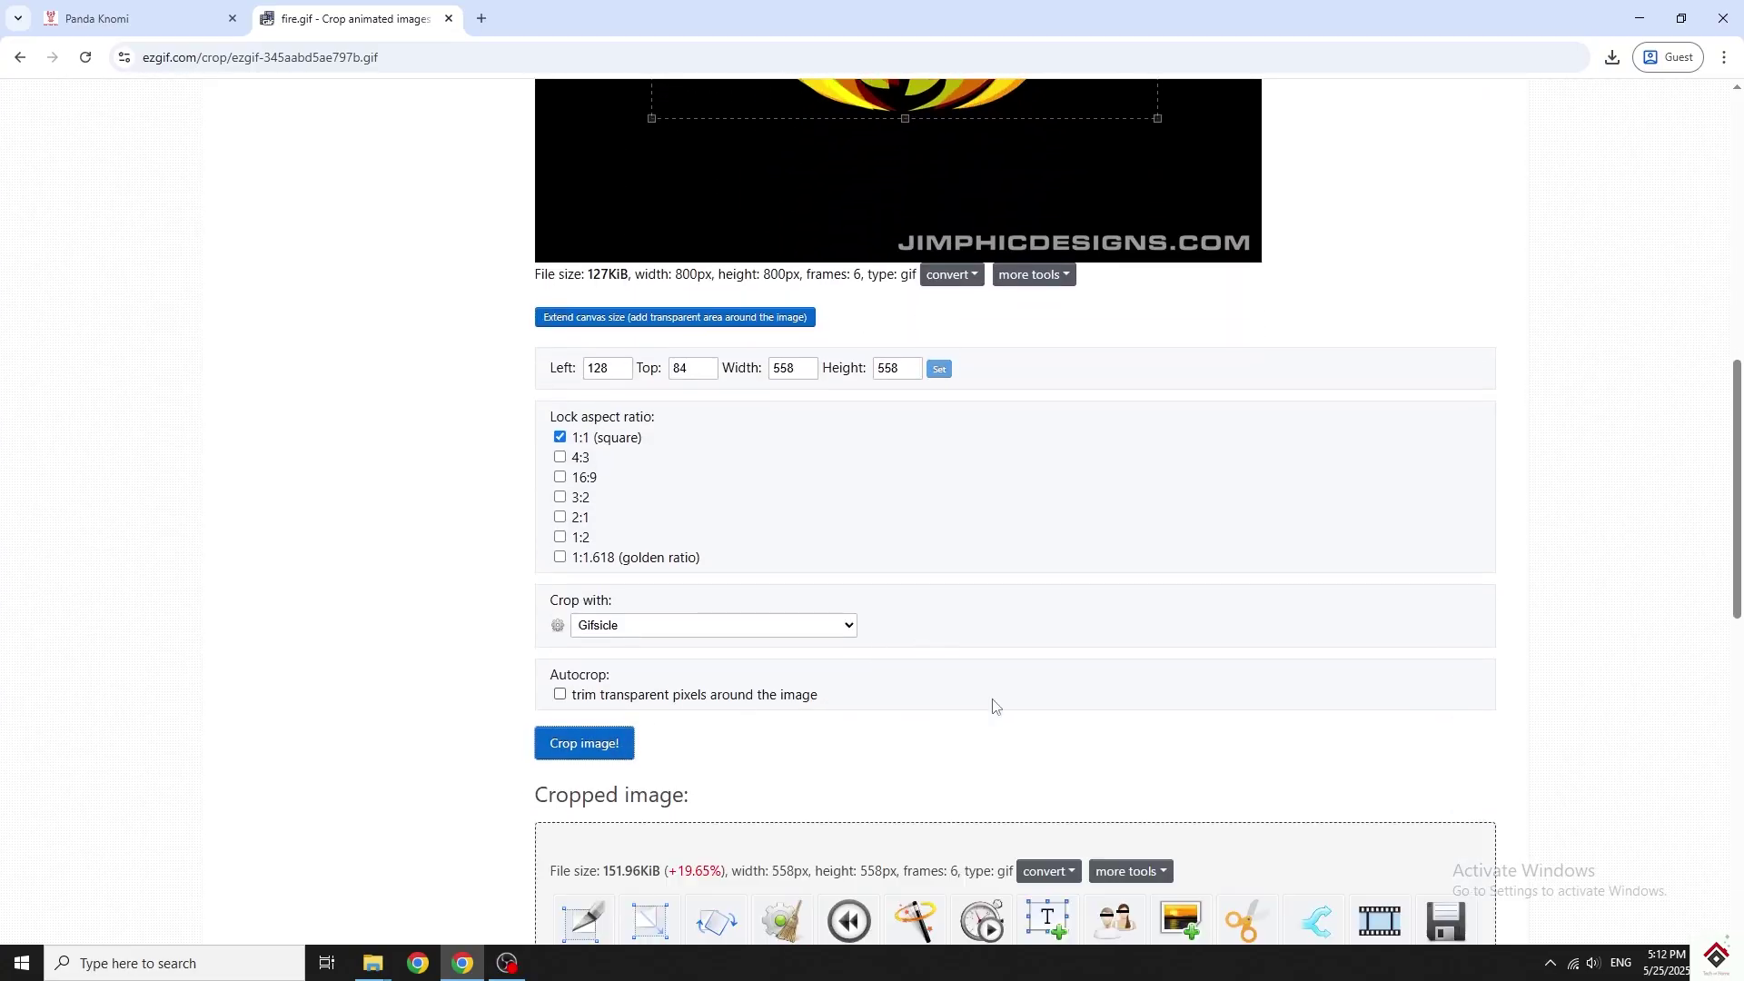
{"action": "scroll", "coordinate": [920, 596], "scroll_direction": "down", "scroll_amount": 2}
{"action": "scroll", "coordinate": [928, 586], "scroll_direction": "down", "scroll_amount": 2}
{"action": "scroll", "coordinate": [1094, 584], "scroll_direction": "down", "scroll_amount": 1}
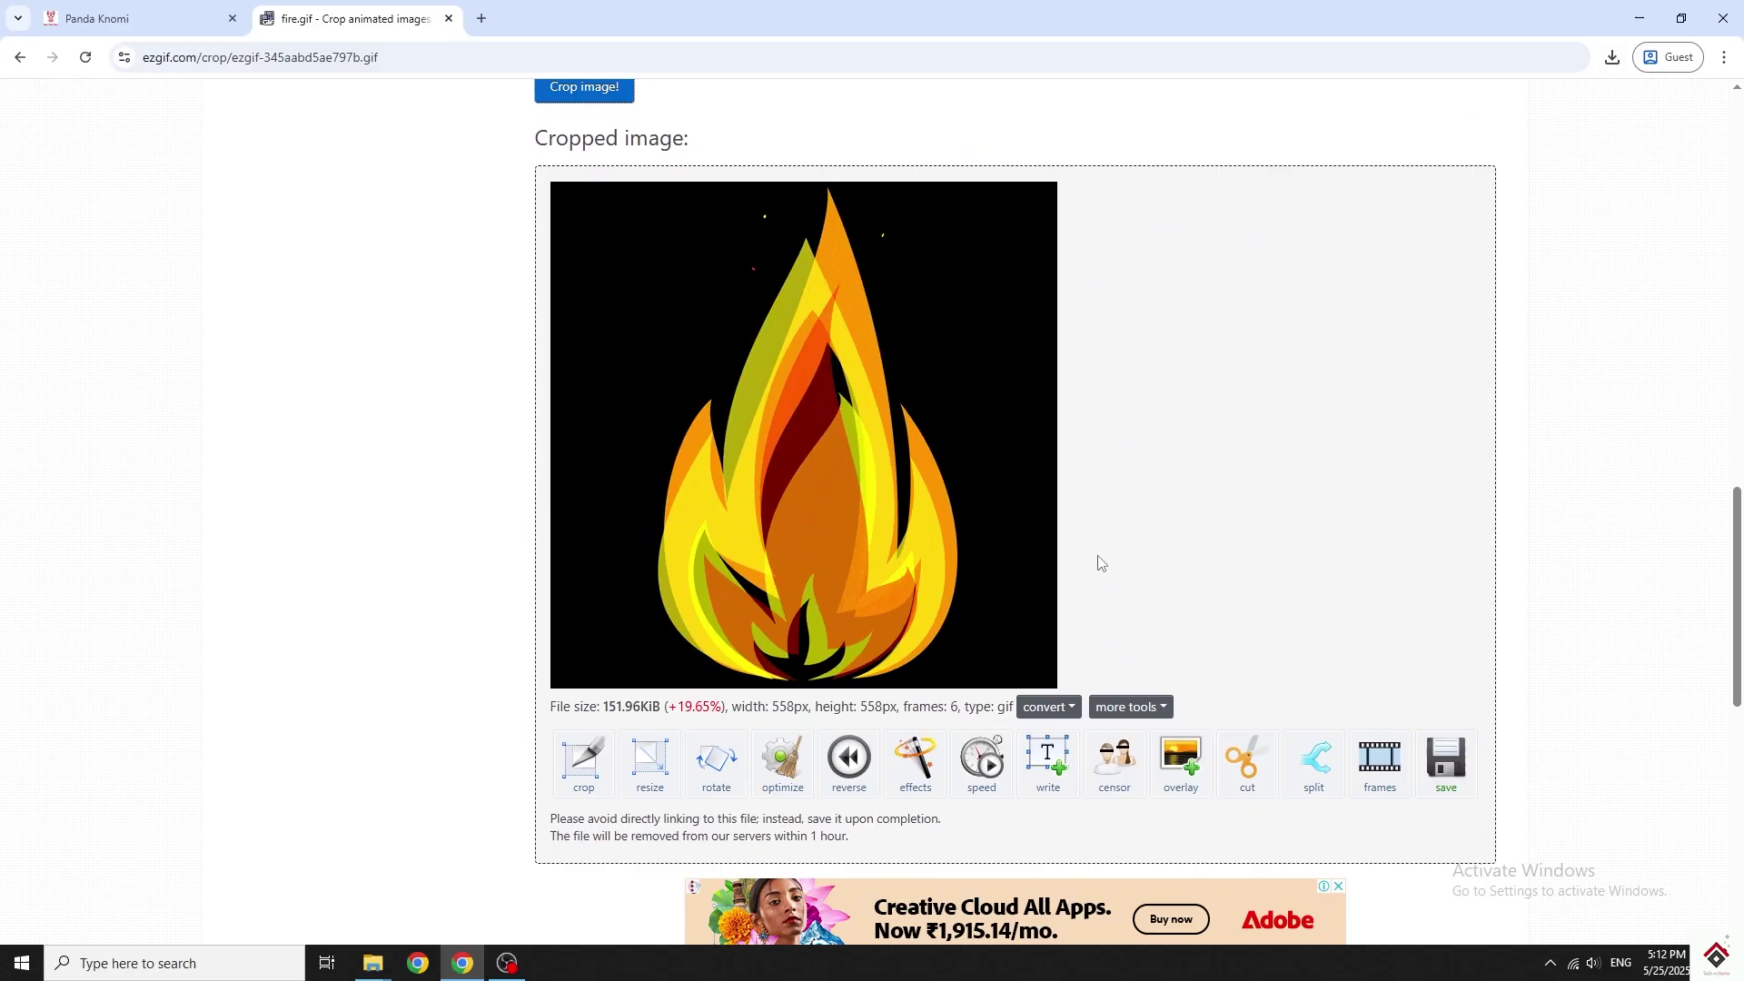
Resize the cropped flame GIF to 240x240 pixels and save the 63 KB result.
{"action": "left_click", "coordinate": [651, 760]}
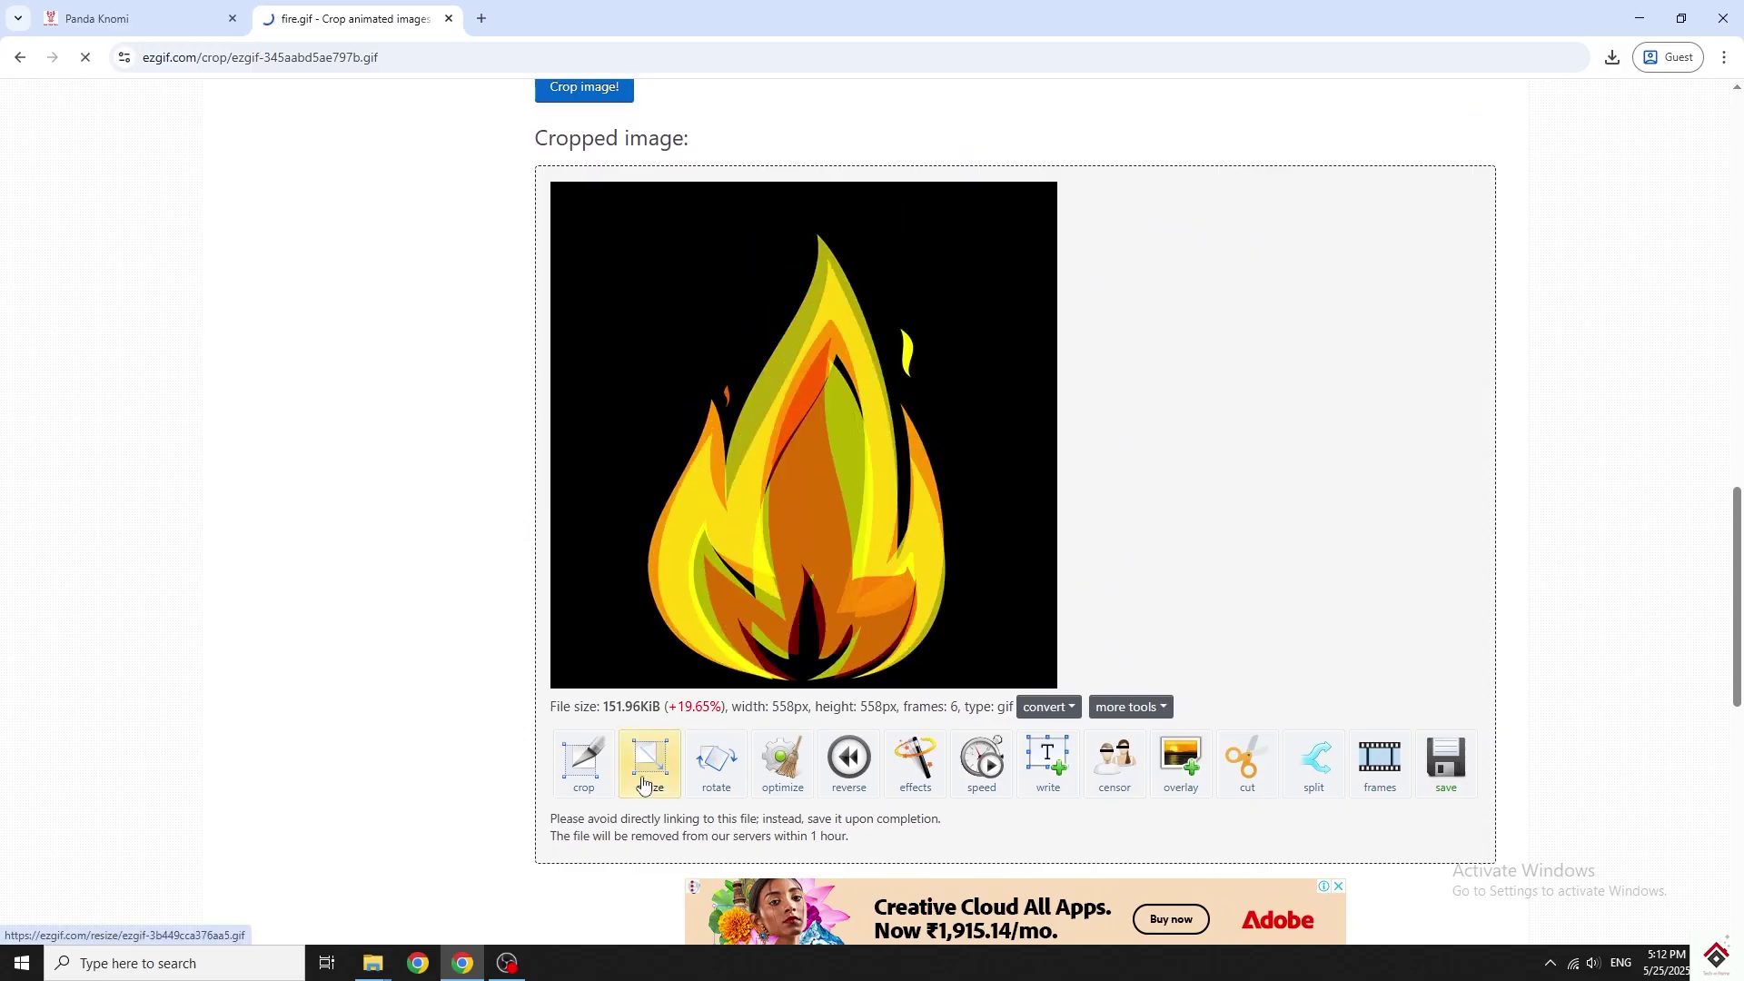
{"action": "scroll", "coordinate": [646, 729], "scroll_direction": "down", "scroll_amount": 2}
{"action": "scroll", "coordinate": [645, 729], "scroll_direction": "down", "scroll_amount": 1}
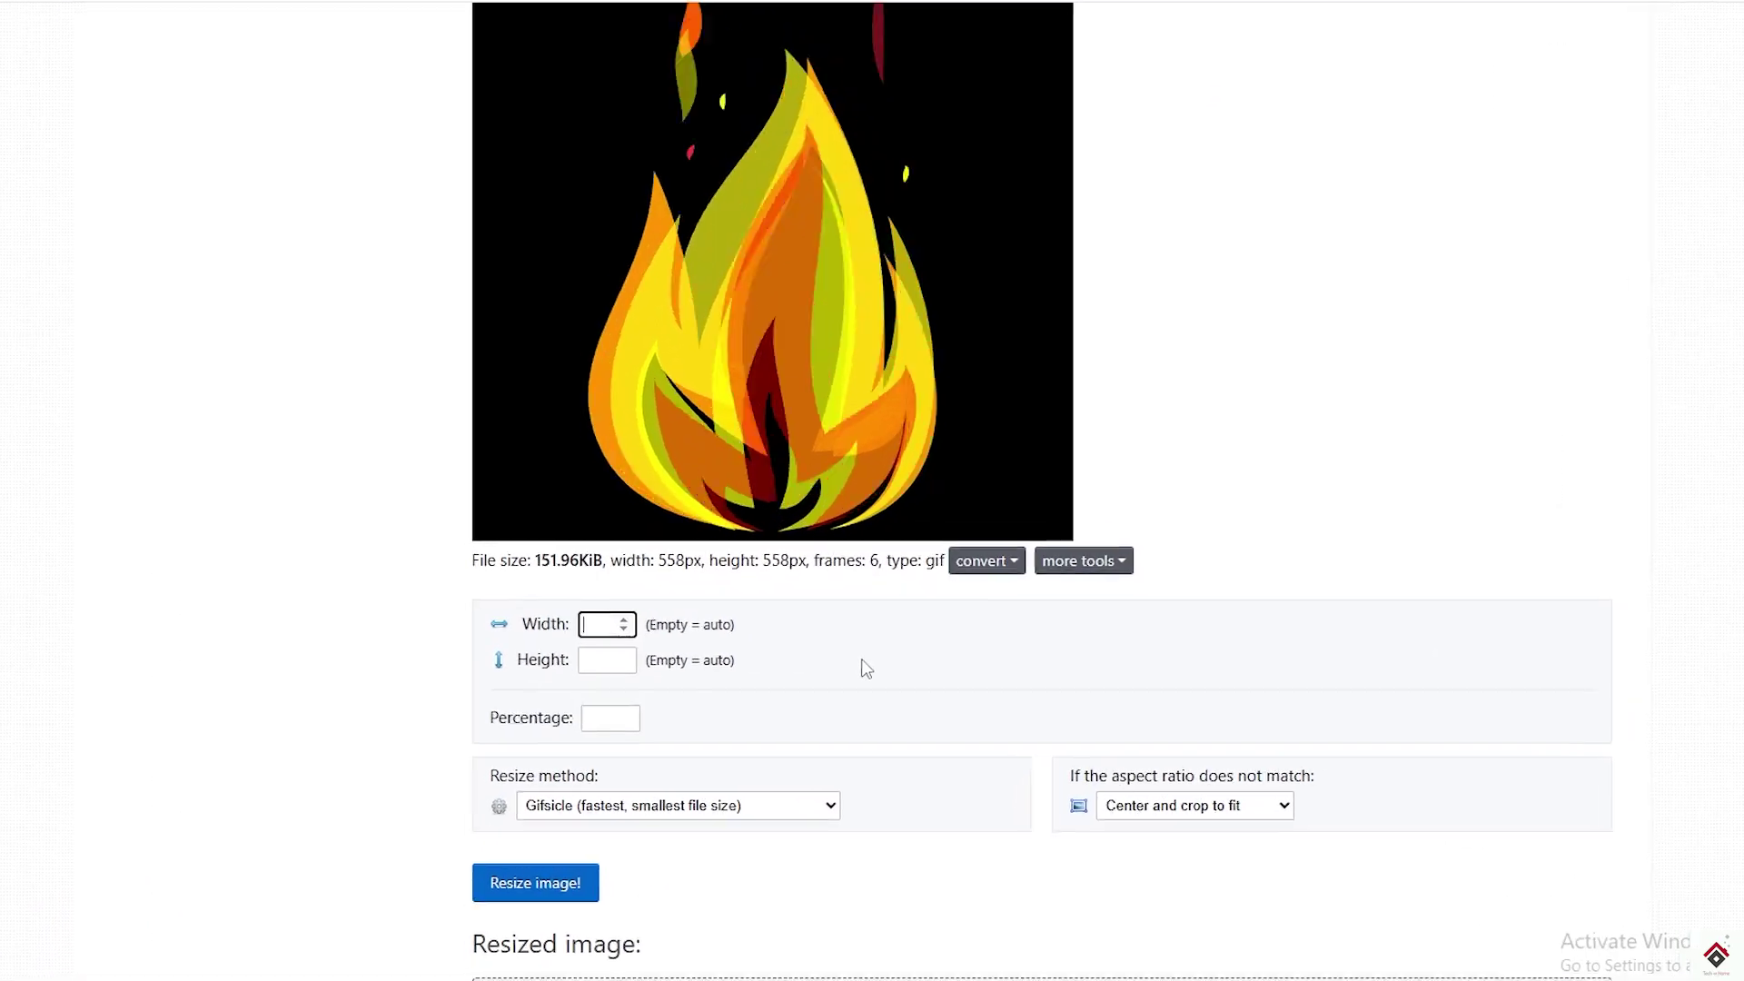
{"action": "type", "text": "240"}
{"action": "key", "text": "Tab"}
{"action": "type", "text": "2"}
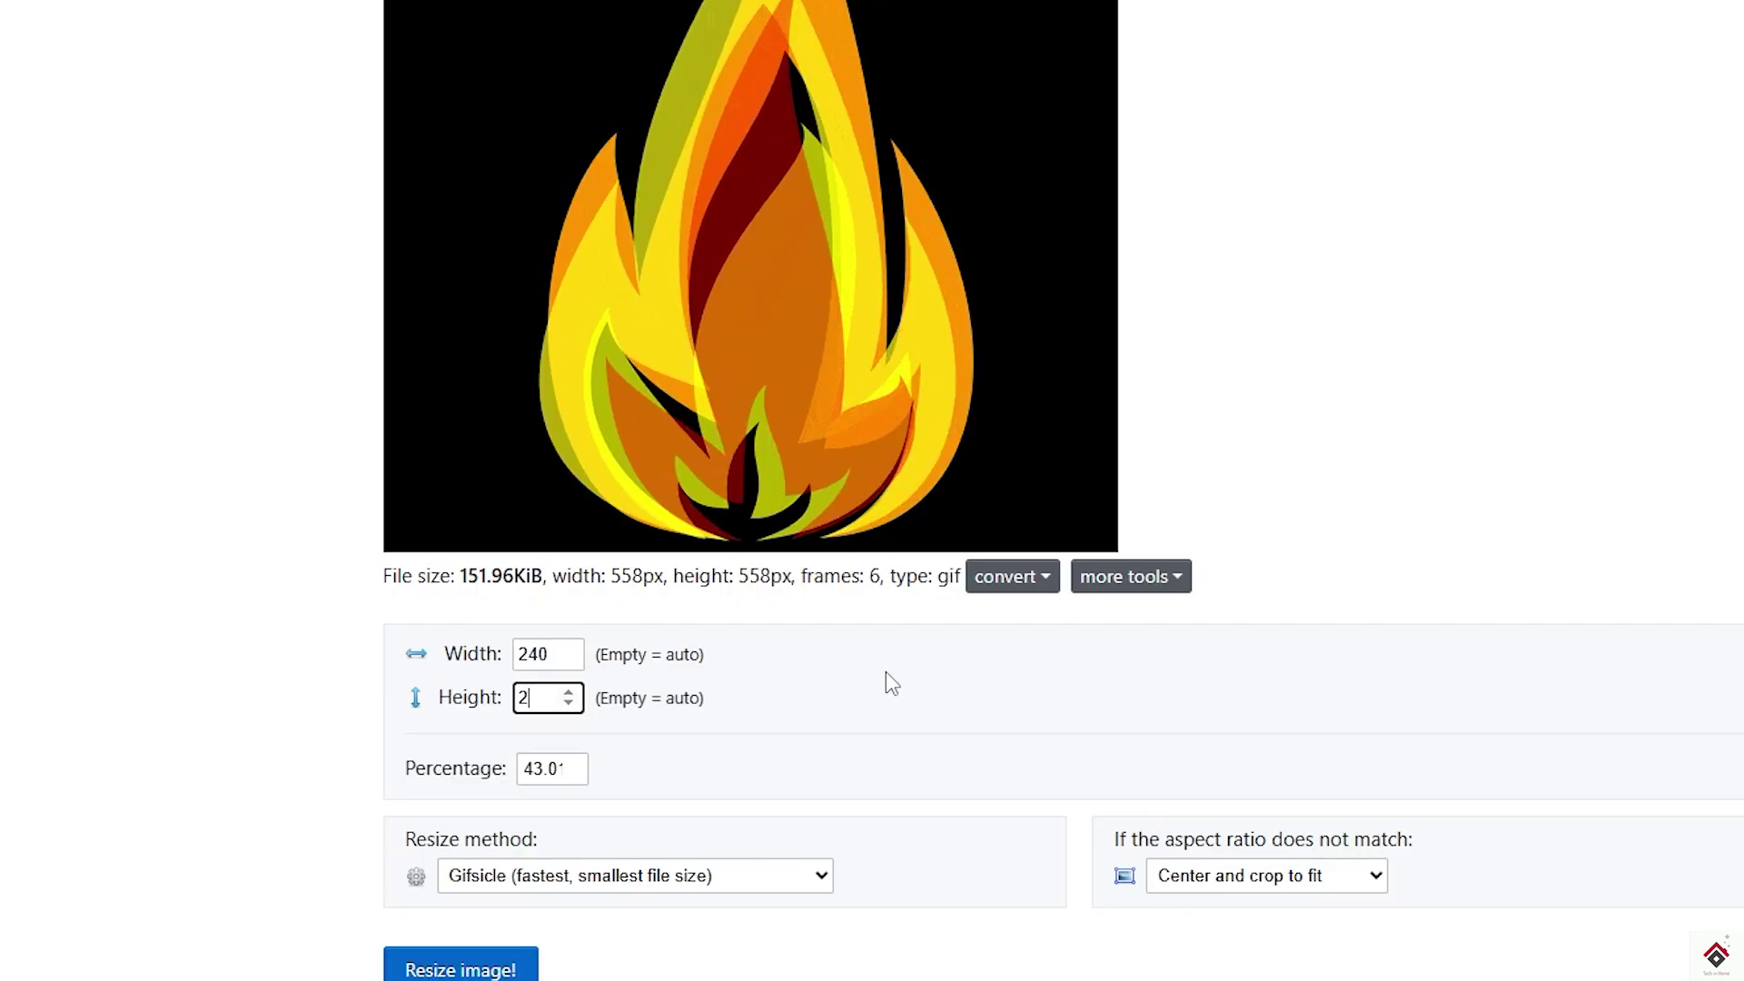
{"action": "type", "text": "40"}
{"action": "left_click", "coordinate": [461, 965]}
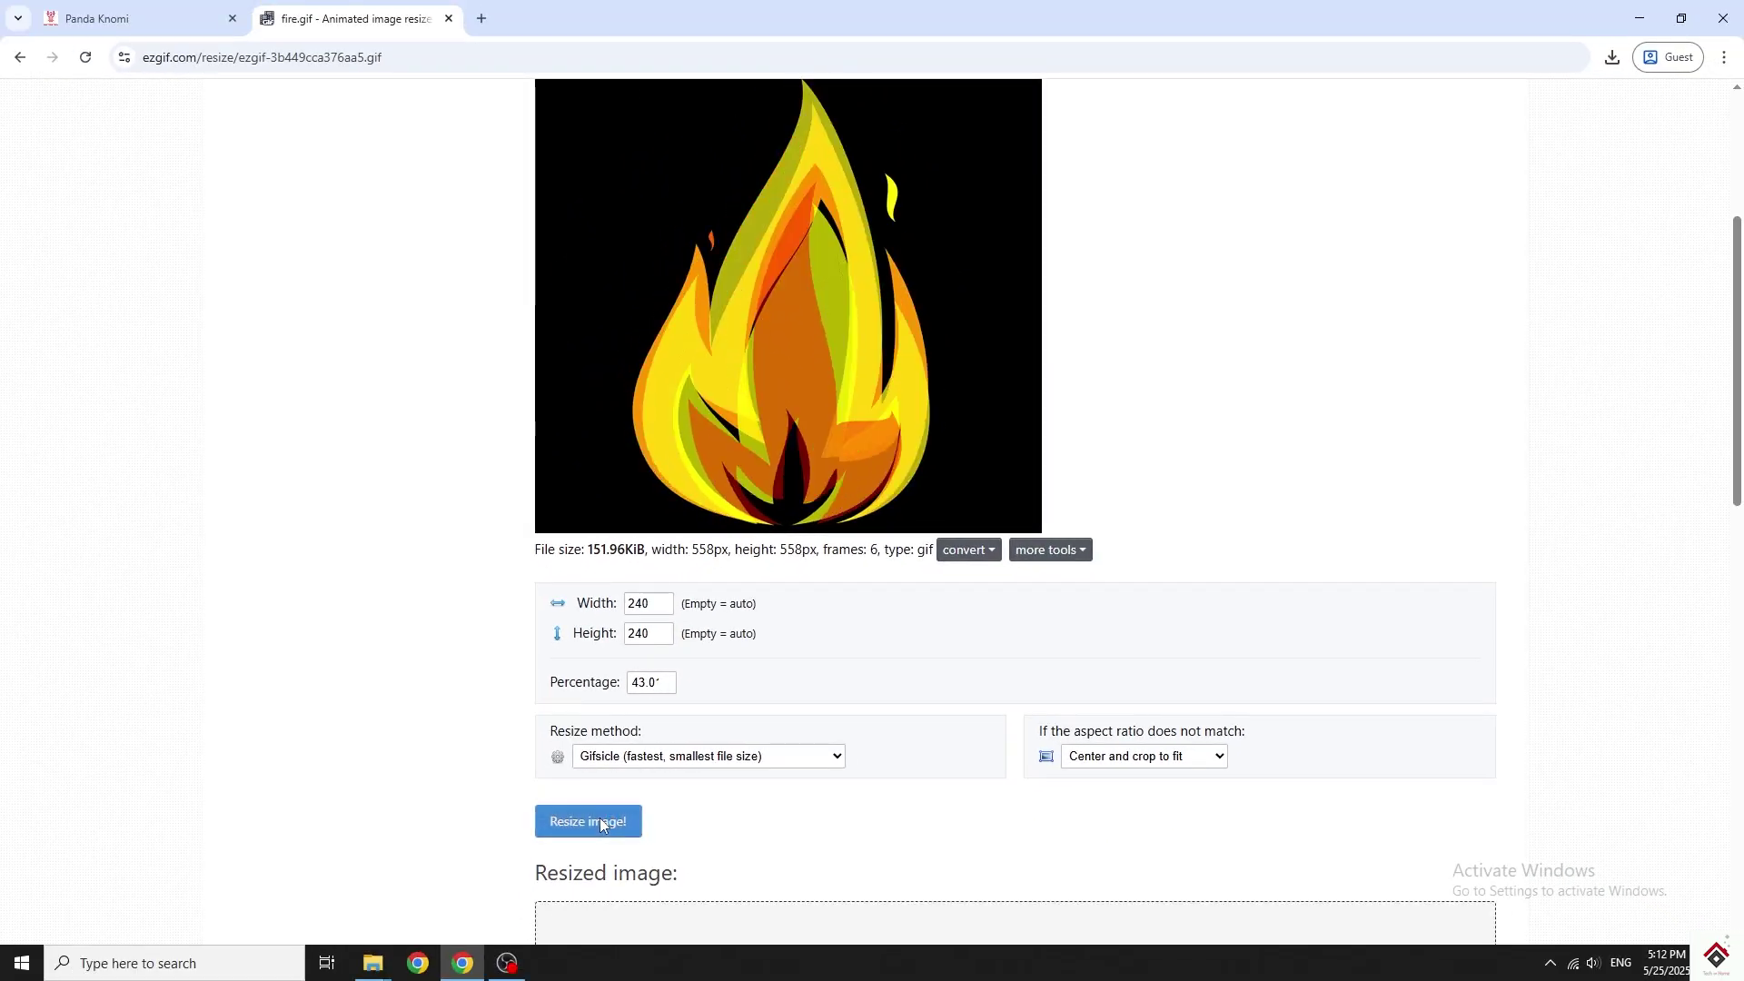
{"action": "scroll", "coordinate": [699, 733], "scroll_direction": "down", "scroll_amount": 2}
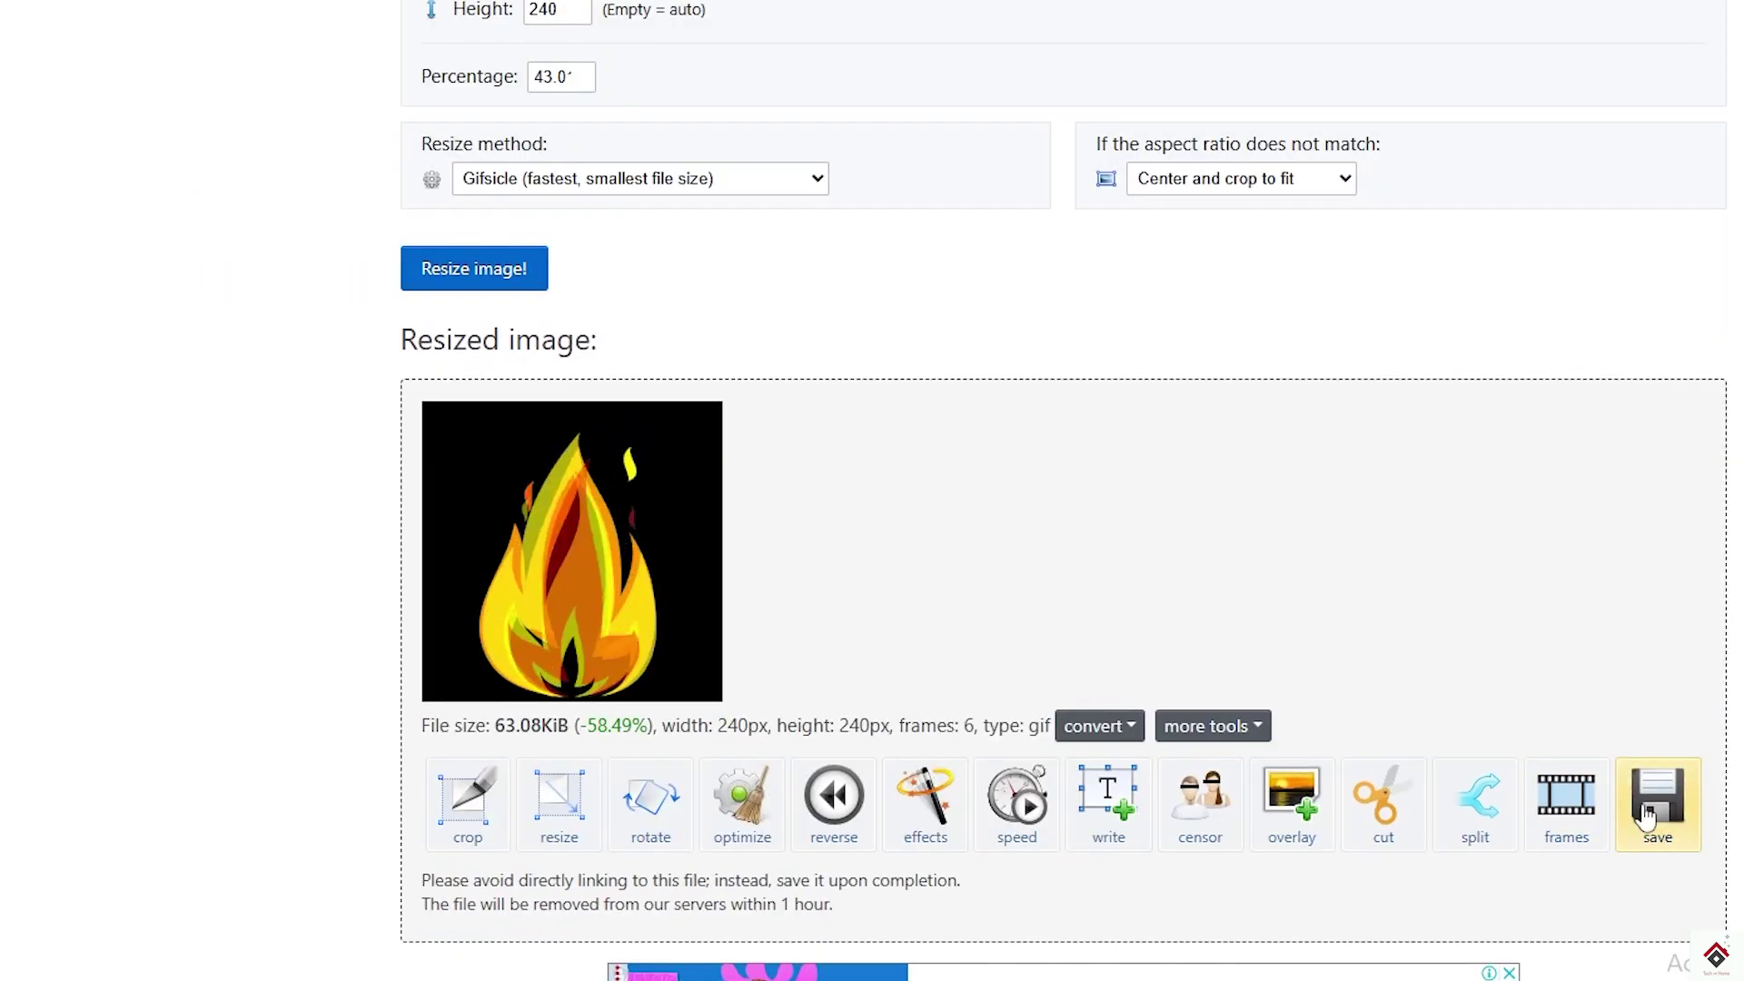
{"action": "left_click", "coordinate": [1650, 815]}
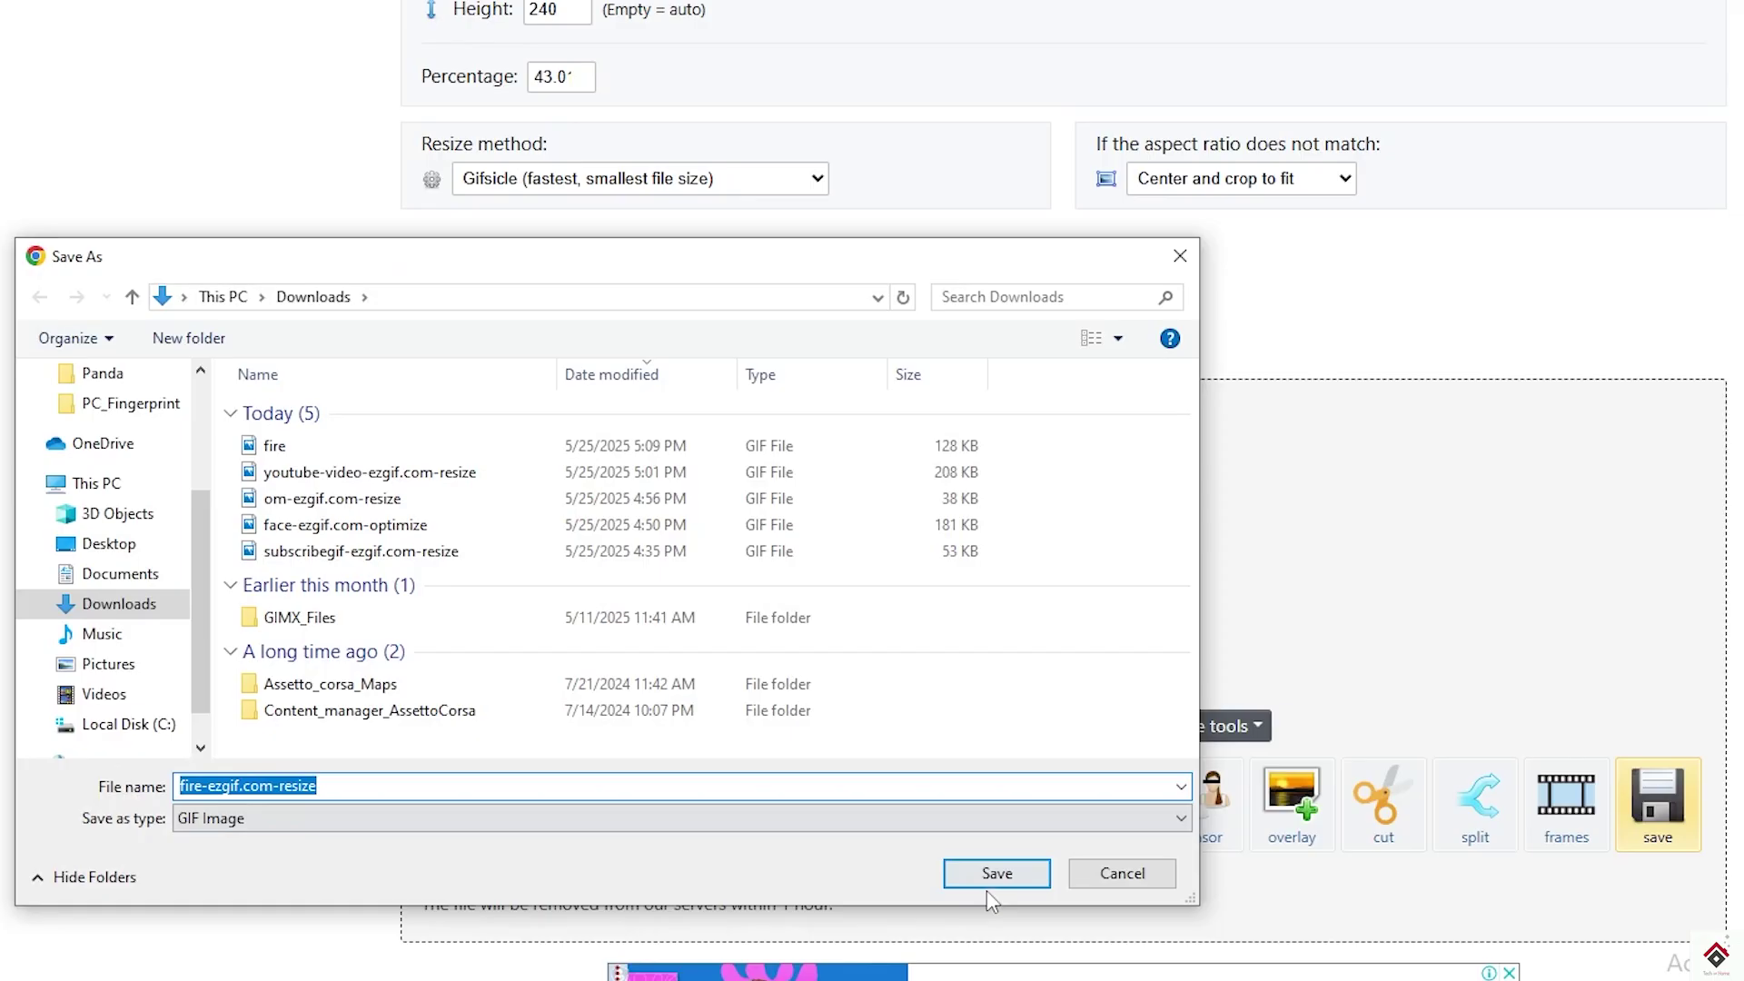
{"action": "left_click", "coordinate": [990, 879]}
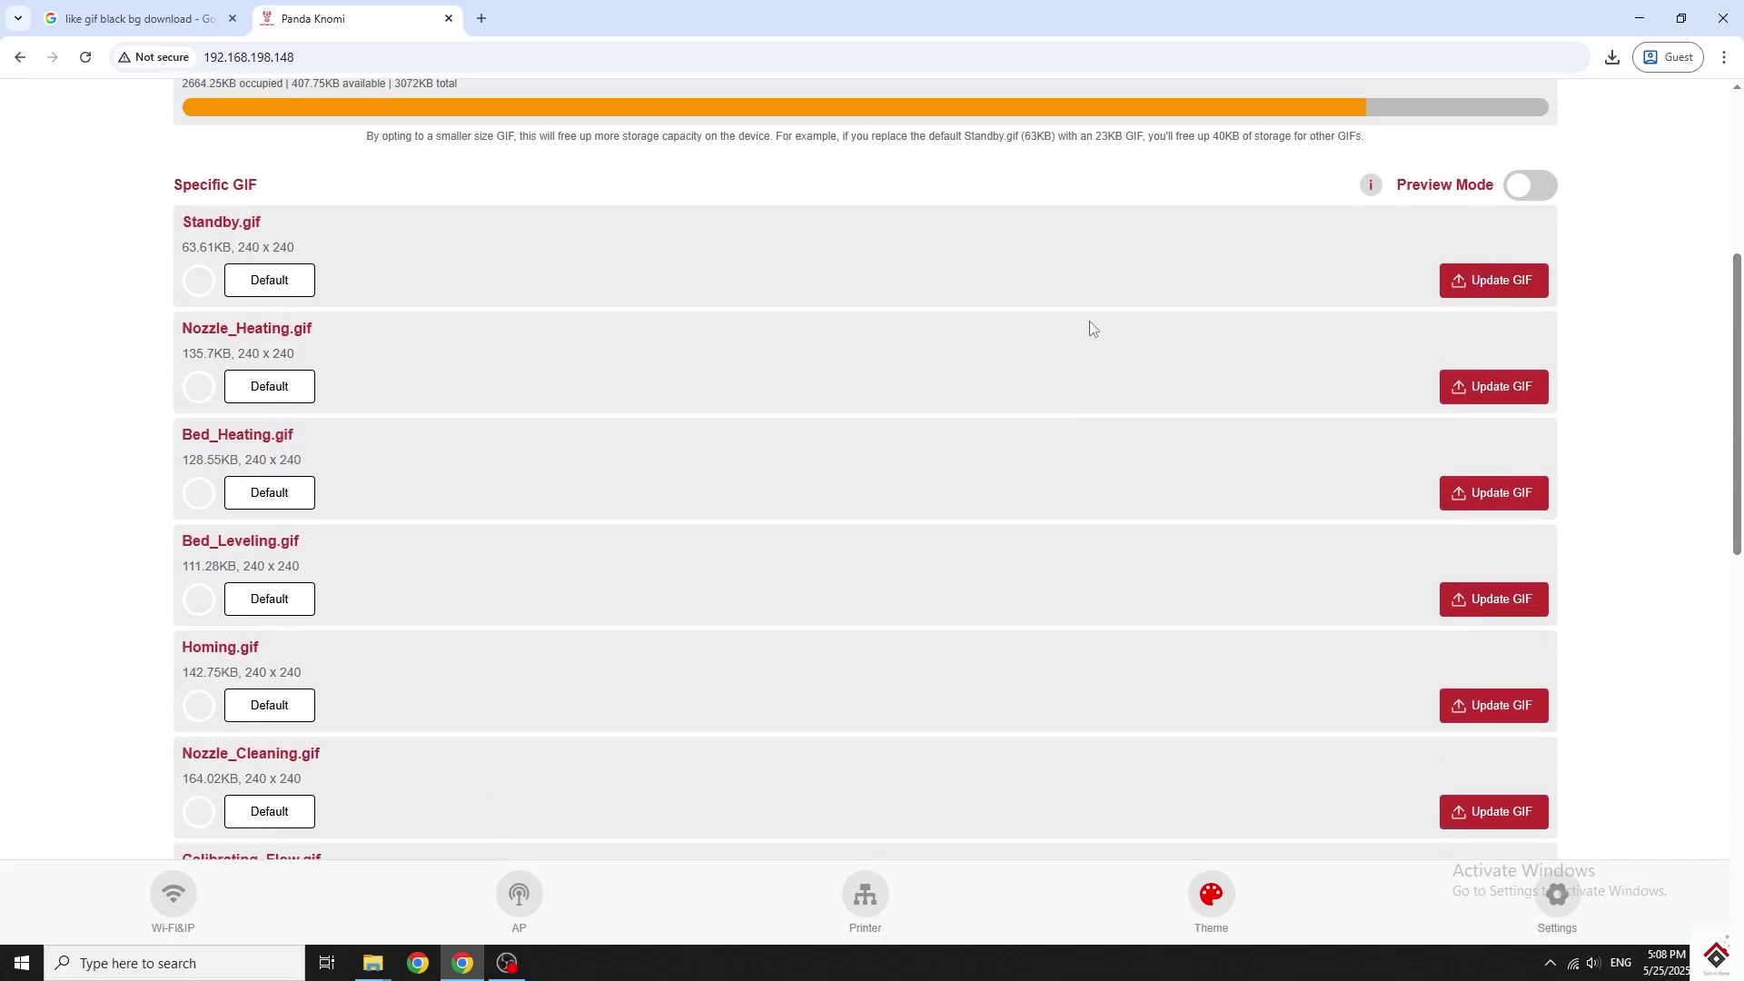
{"action": "scroll", "coordinate": [1226, 460], "scroll_direction": "up", "scroll_amount": 3}
{"action": "scroll", "coordinate": [1204, 477], "scroll_direction": "down", "scroll_amount": 4}
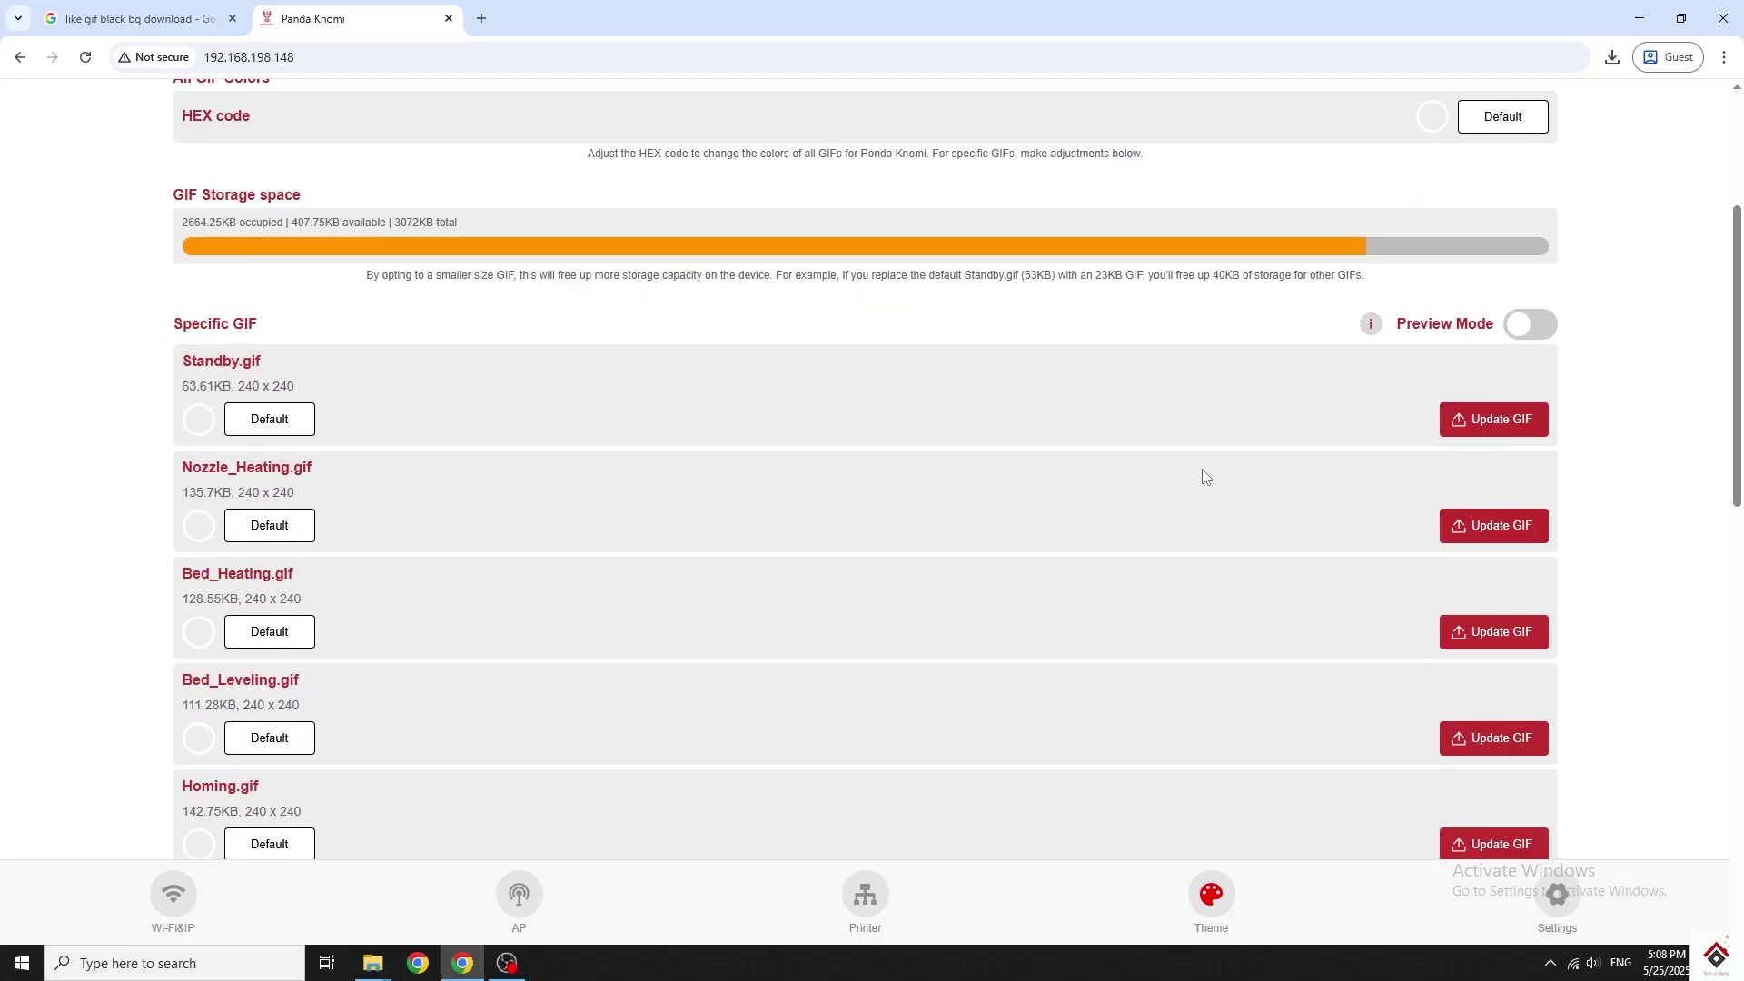
{"action": "scroll", "coordinate": [1203, 477], "scroll_direction": "down", "scroll_amount": 5}
{"action": "scroll", "coordinate": [1199, 475], "scroll_direction": "down", "scroll_amount": 4}
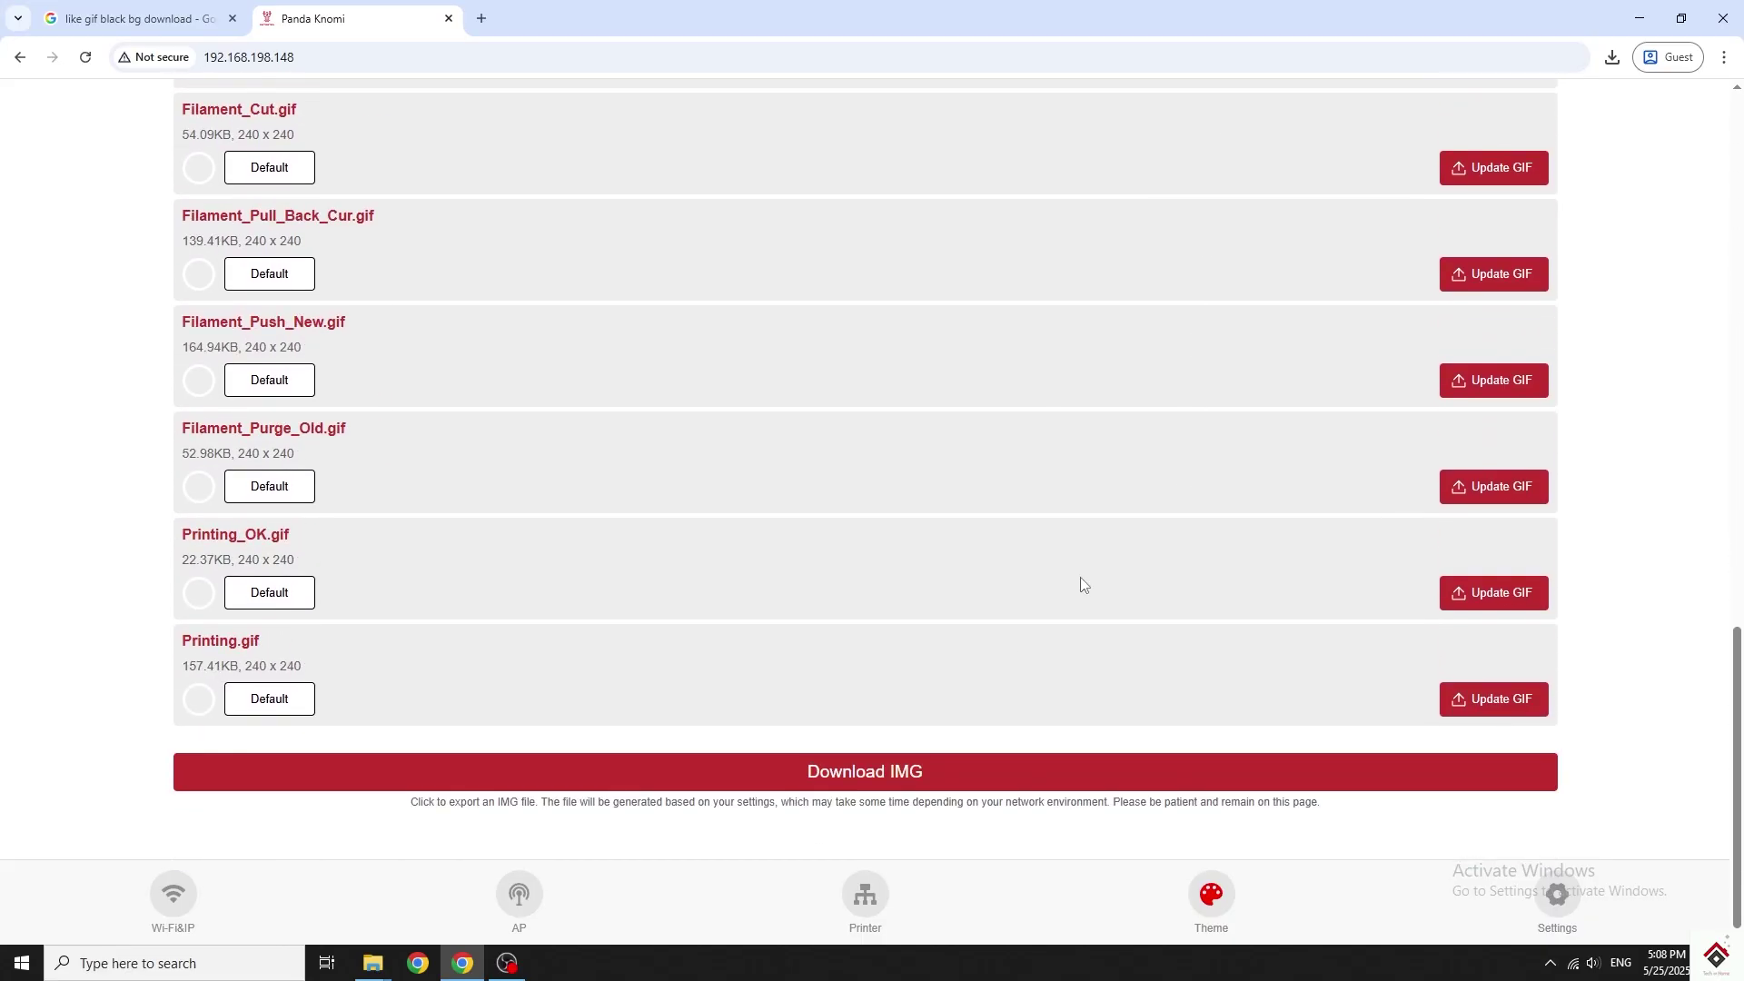
Save a backup IMG of the current GIF setup to the Desktop.
{"action": "left_click", "coordinate": [896, 774]}
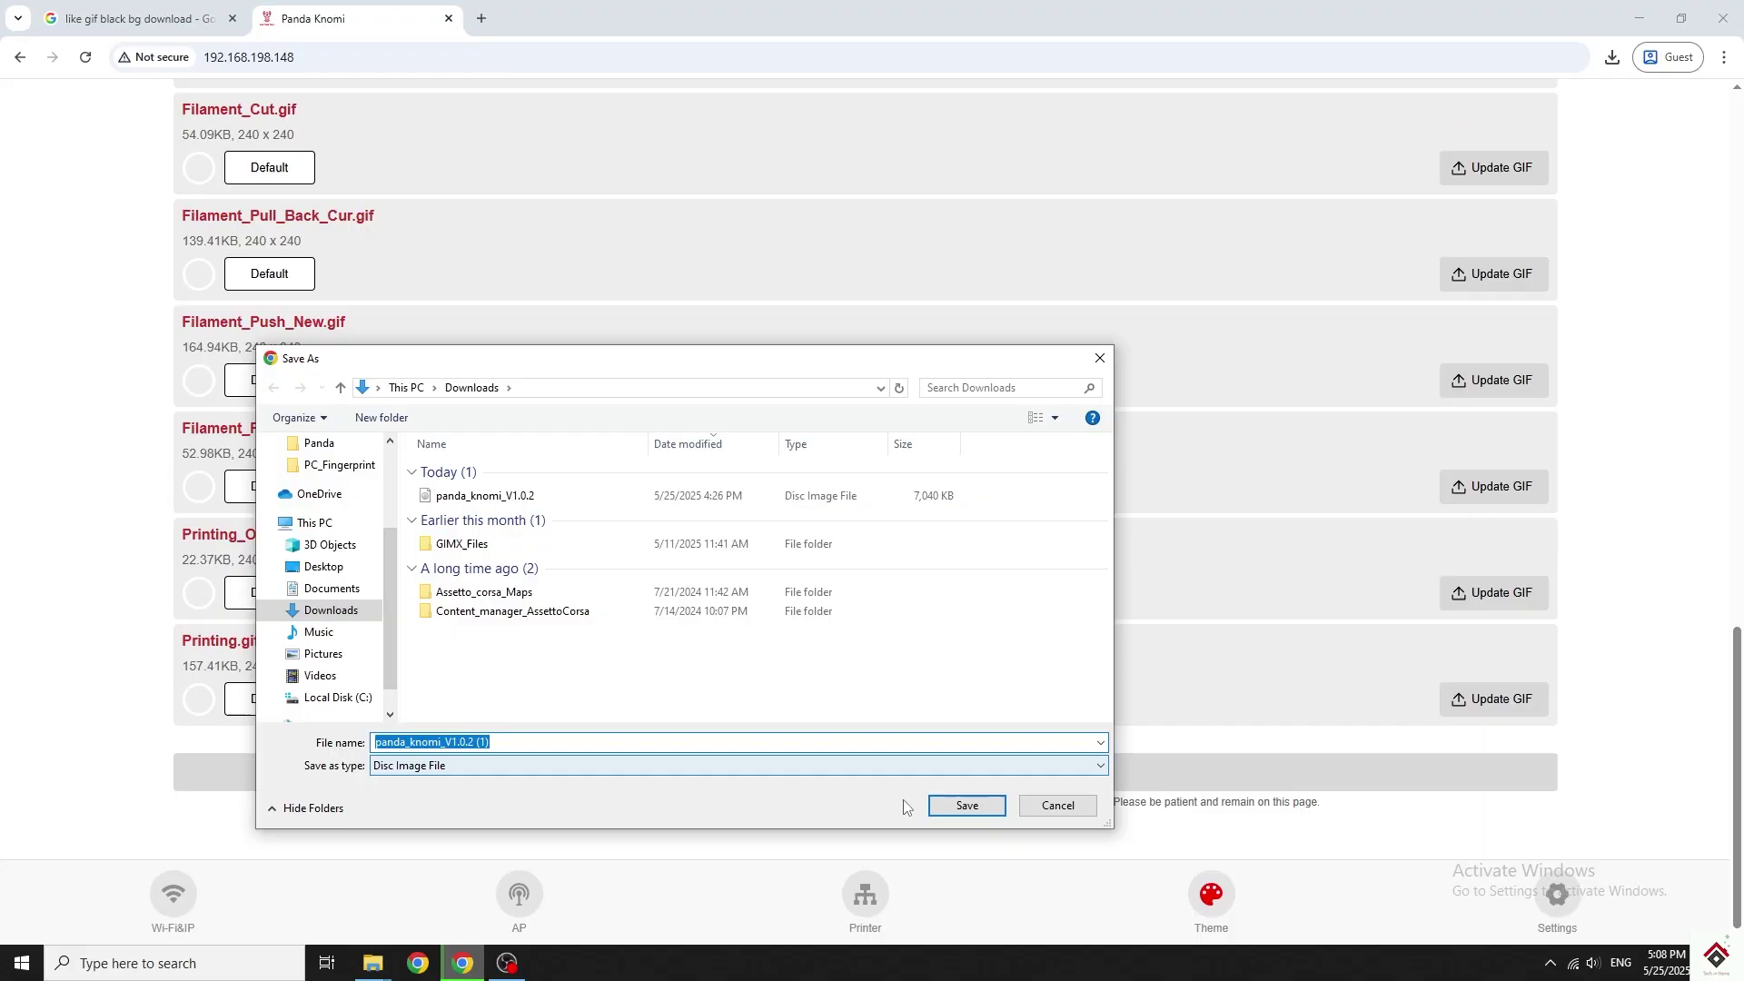
{"action": "left_click", "coordinate": [328, 567]}
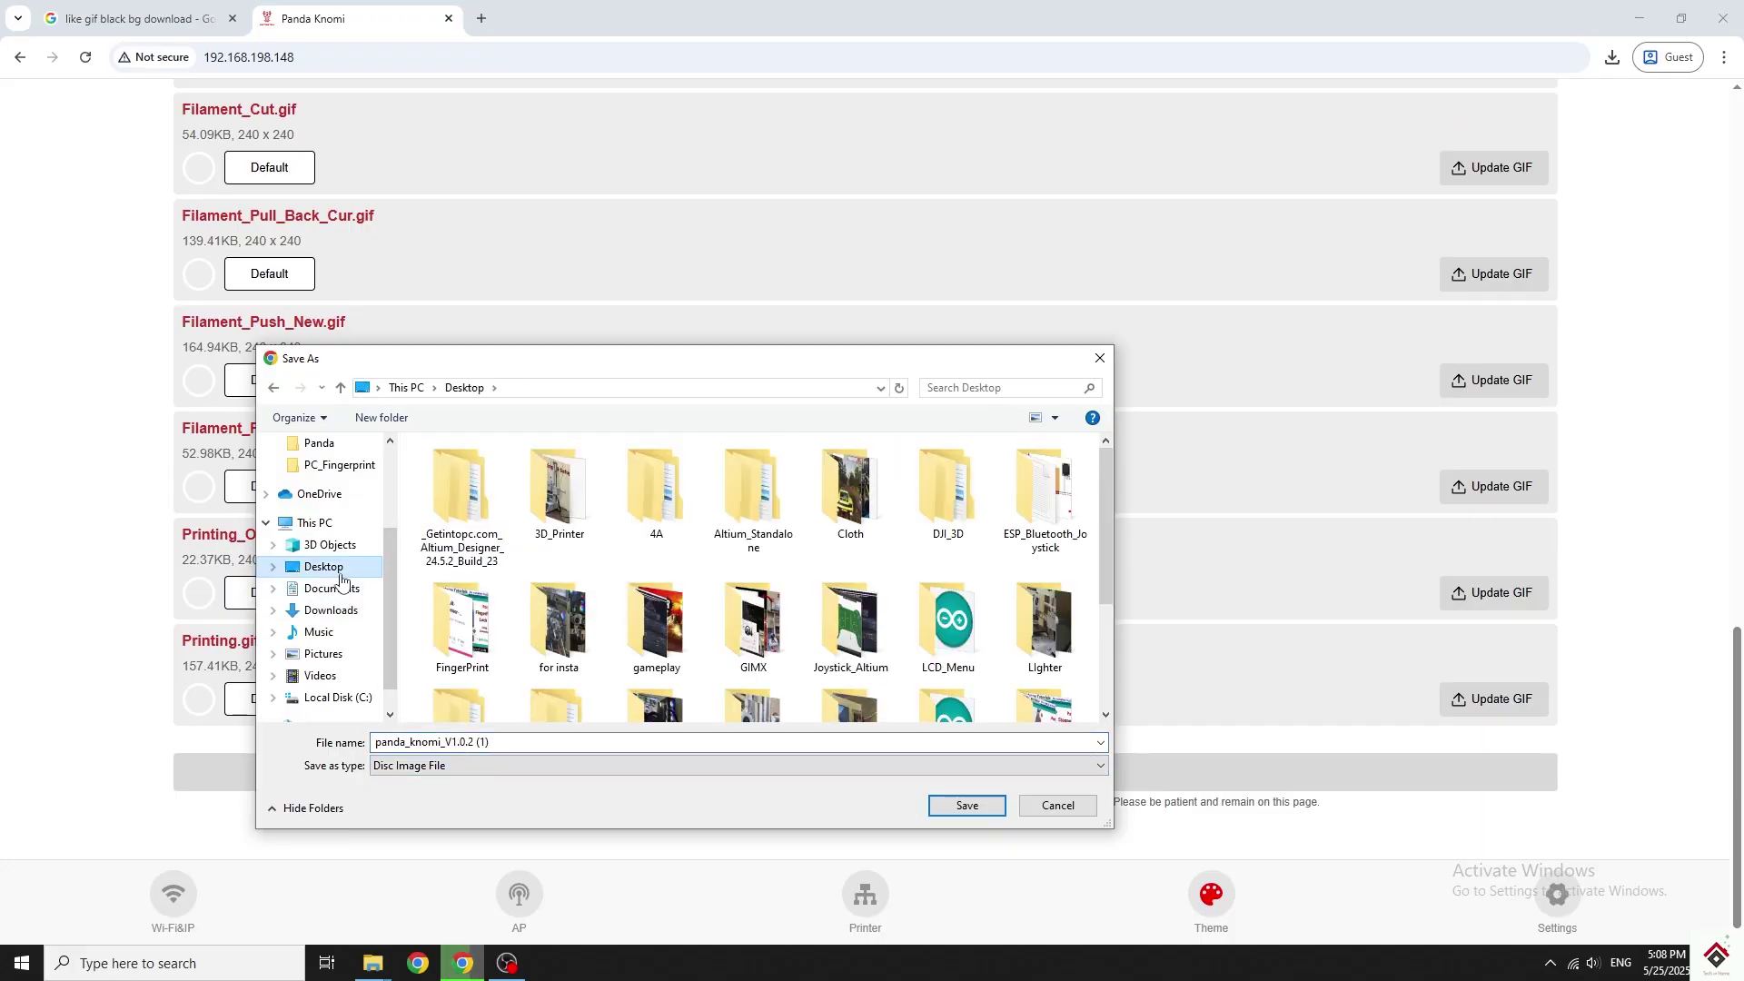
{"action": "left_click", "coordinate": [771, 766]}
{"action": "left_click", "coordinate": [967, 805]}
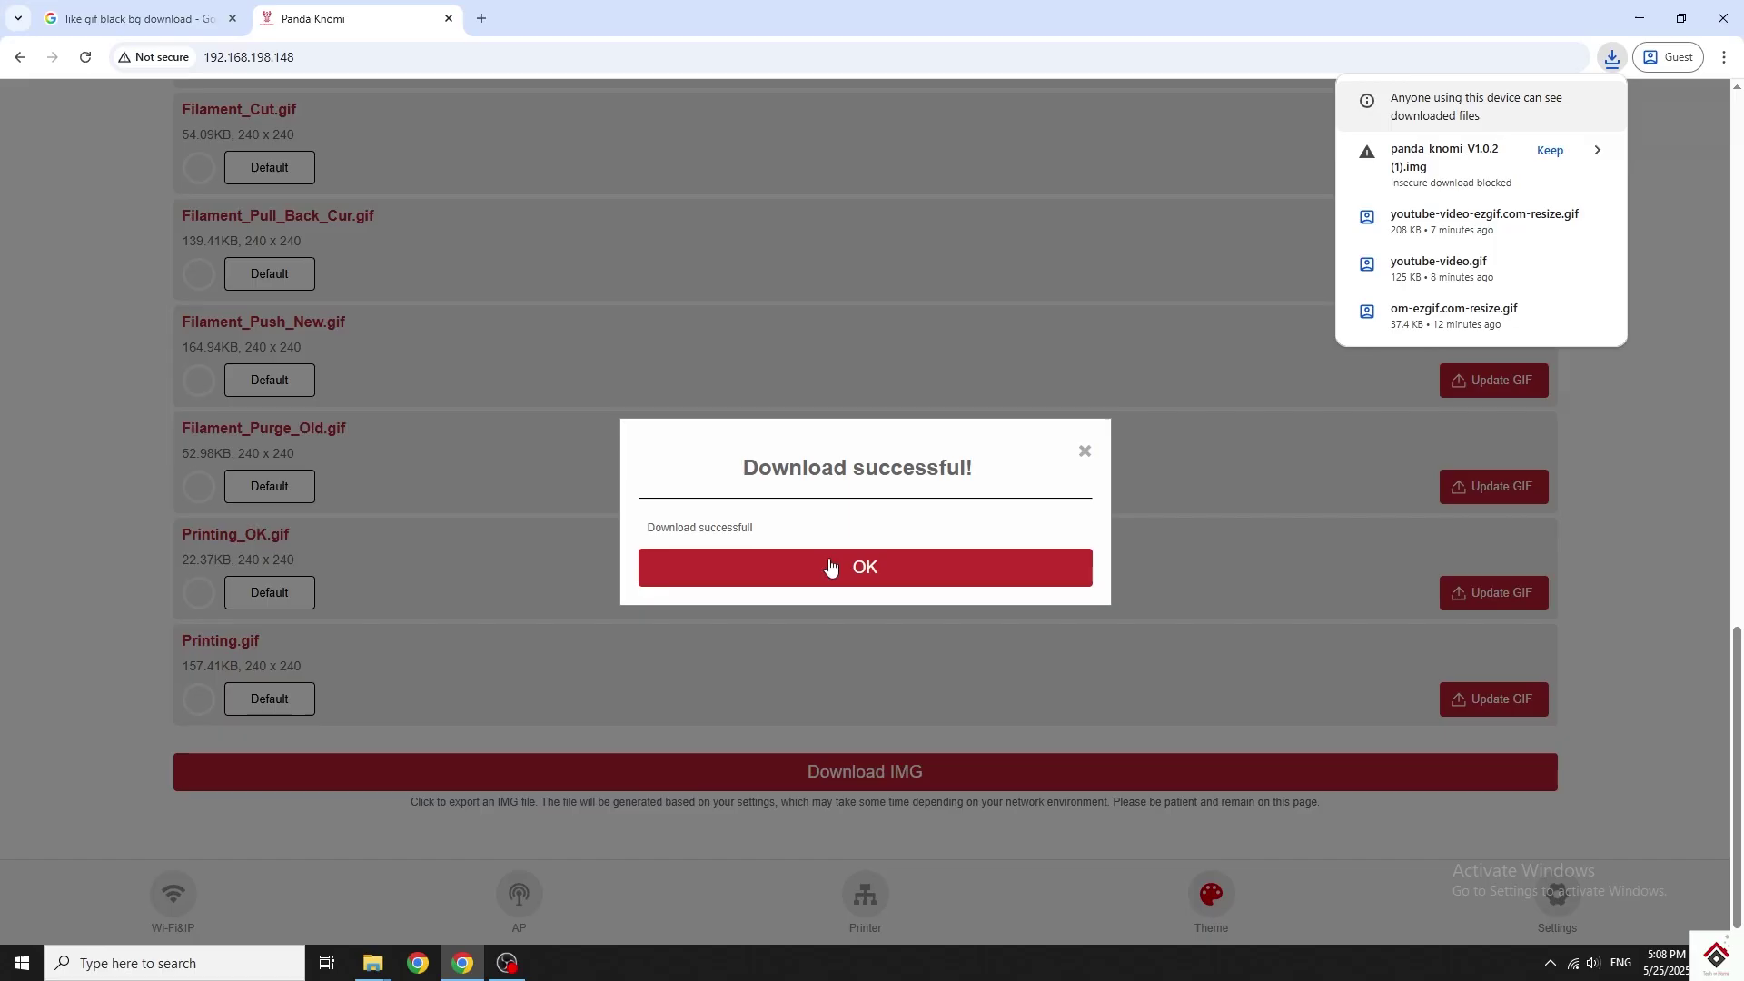
{"action": "left_click", "coordinate": [938, 578]}
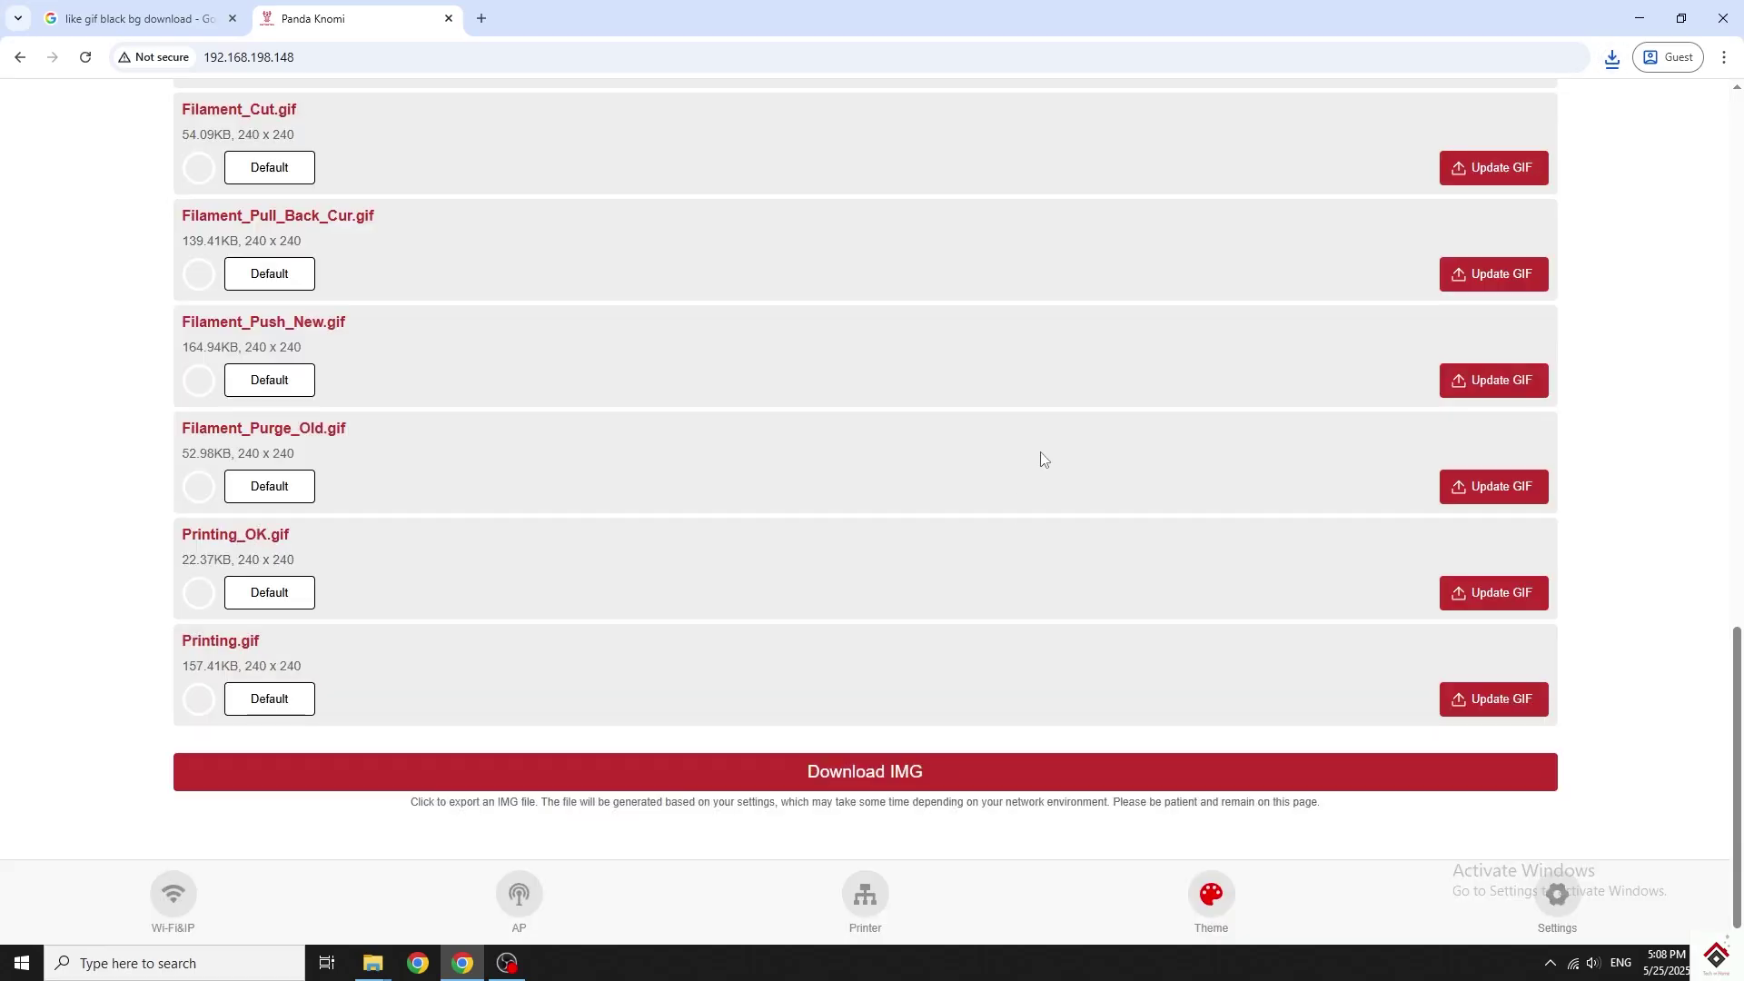
{"action": "scroll", "coordinate": [1041, 459], "scroll_direction": "up", "scroll_amount": 6}
{"action": "scroll", "coordinate": [1041, 460], "scroll_direction": "up", "scroll_amount": 6}
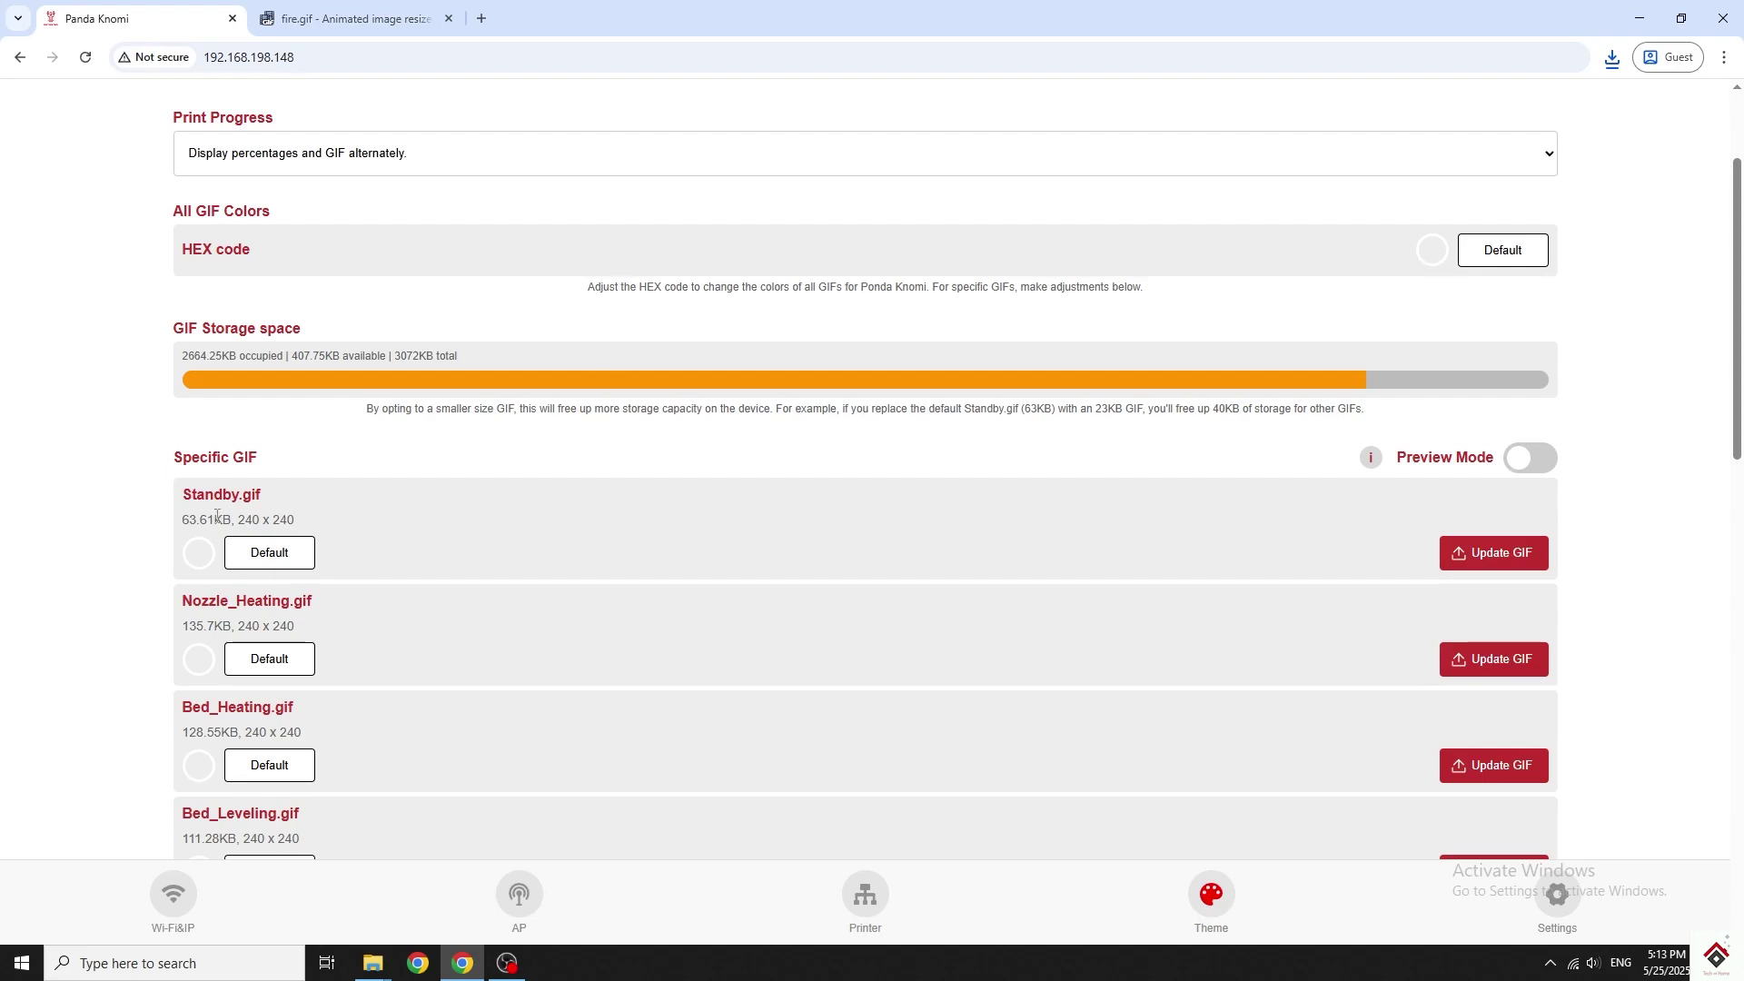
Upload the resized fire GIF, then a face GIF, as Standby.gif (now 207.88 KB).
{"action": "left_click", "coordinate": [1494, 560]}
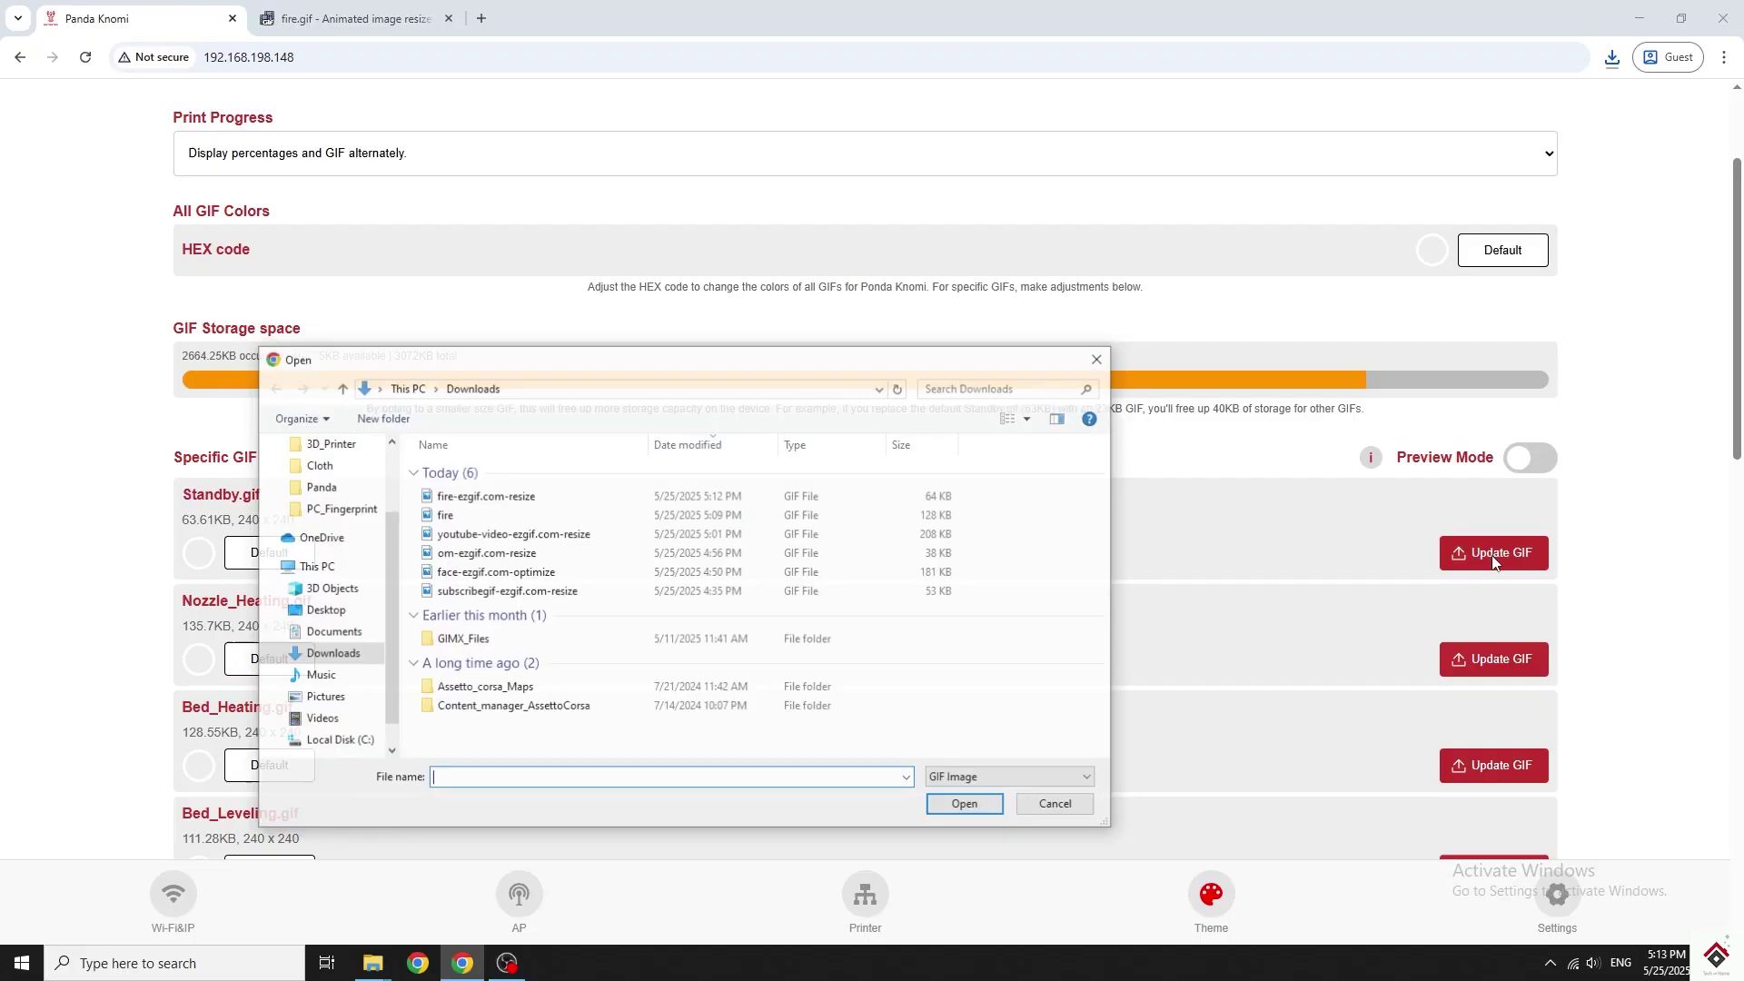
{"action": "left_click", "coordinate": [557, 501]}
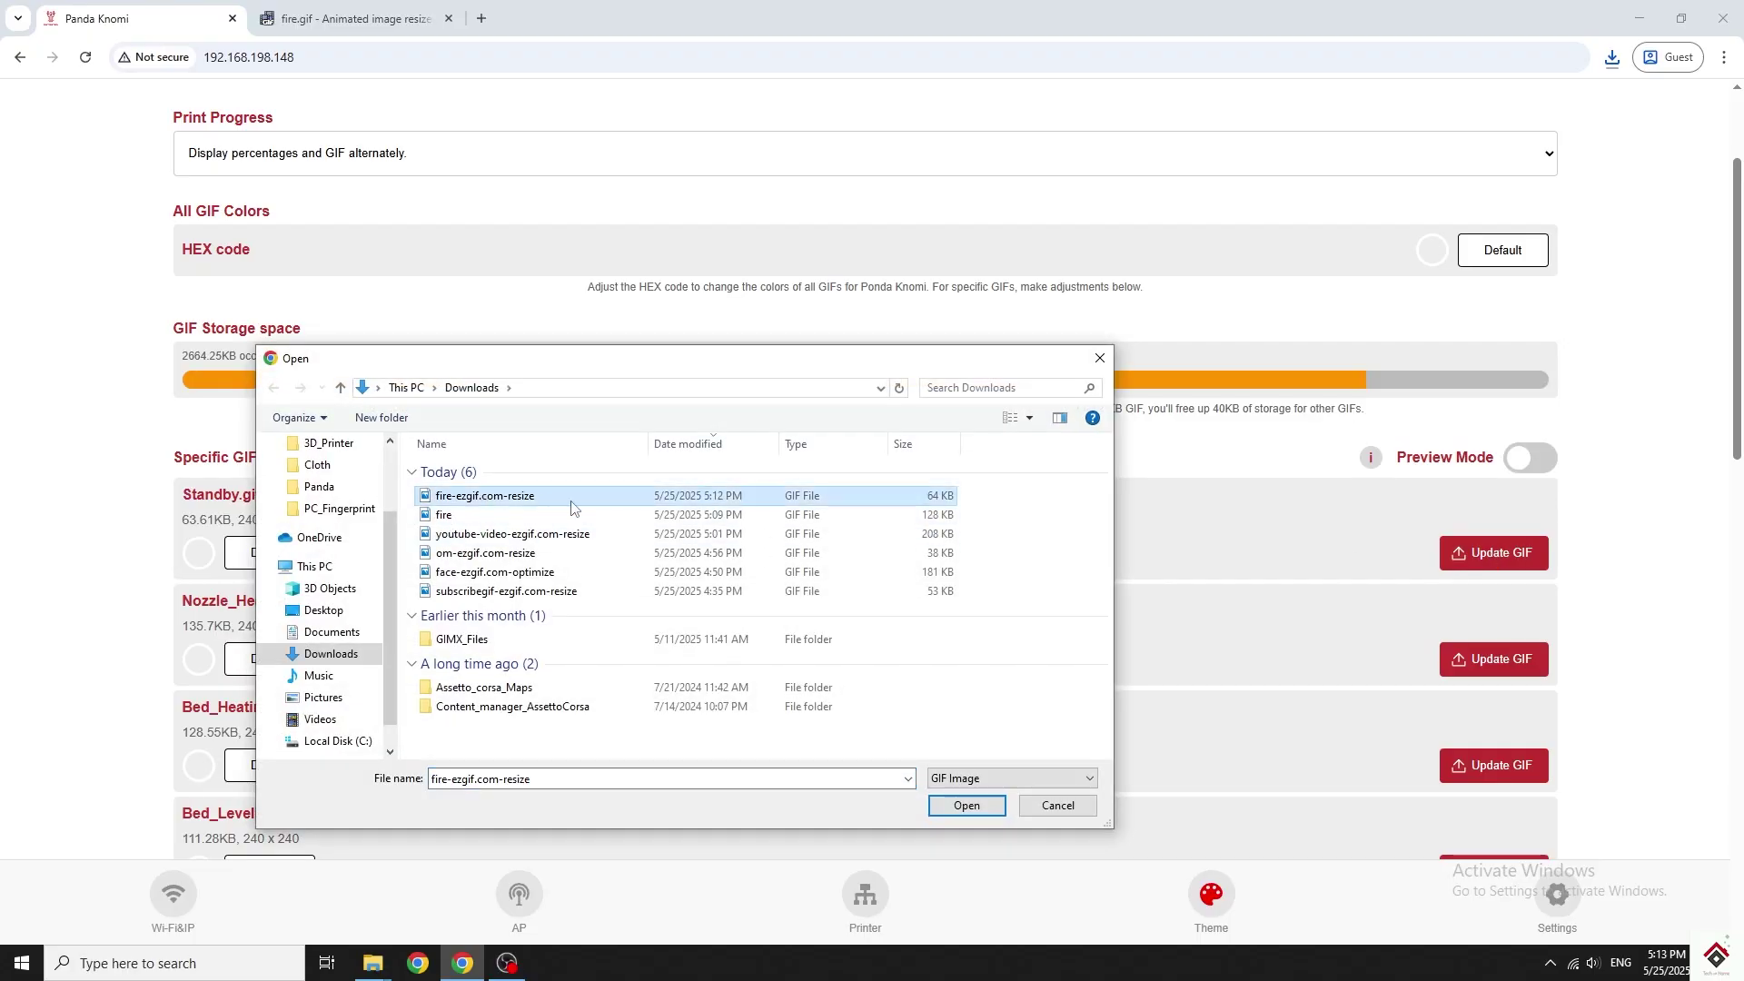
{"action": "left_click", "coordinate": [935, 810]}
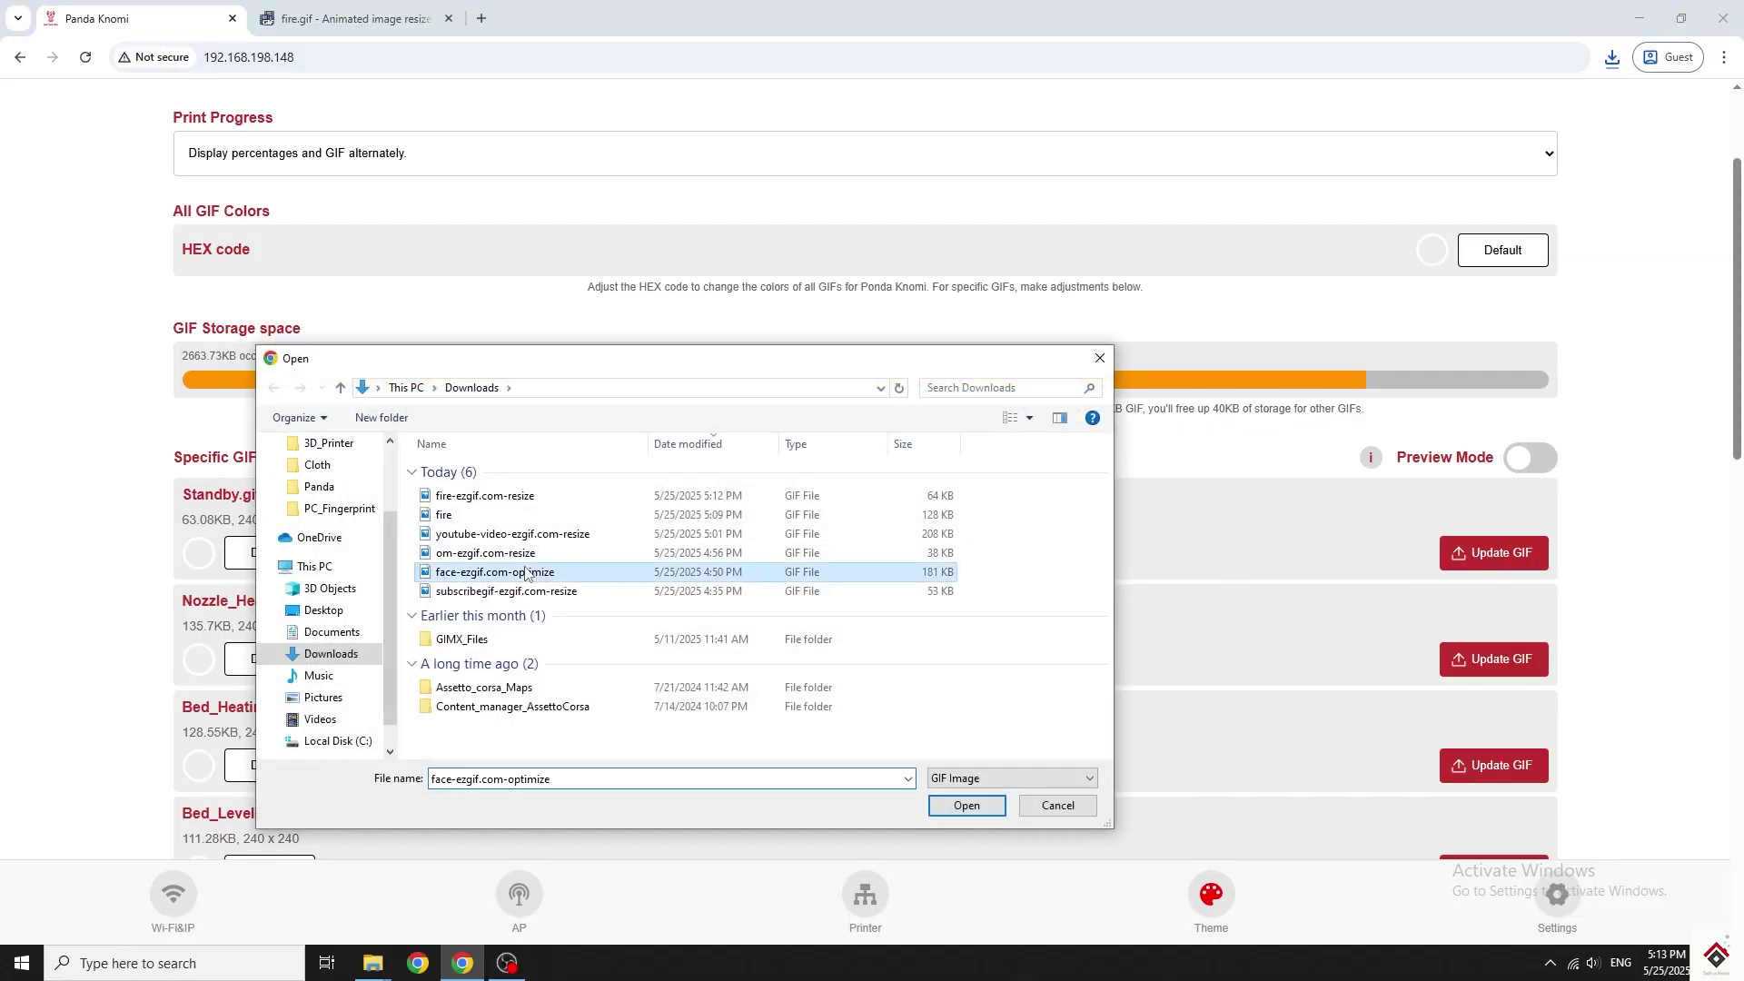
{"action": "left_click", "coordinate": [966, 806]}
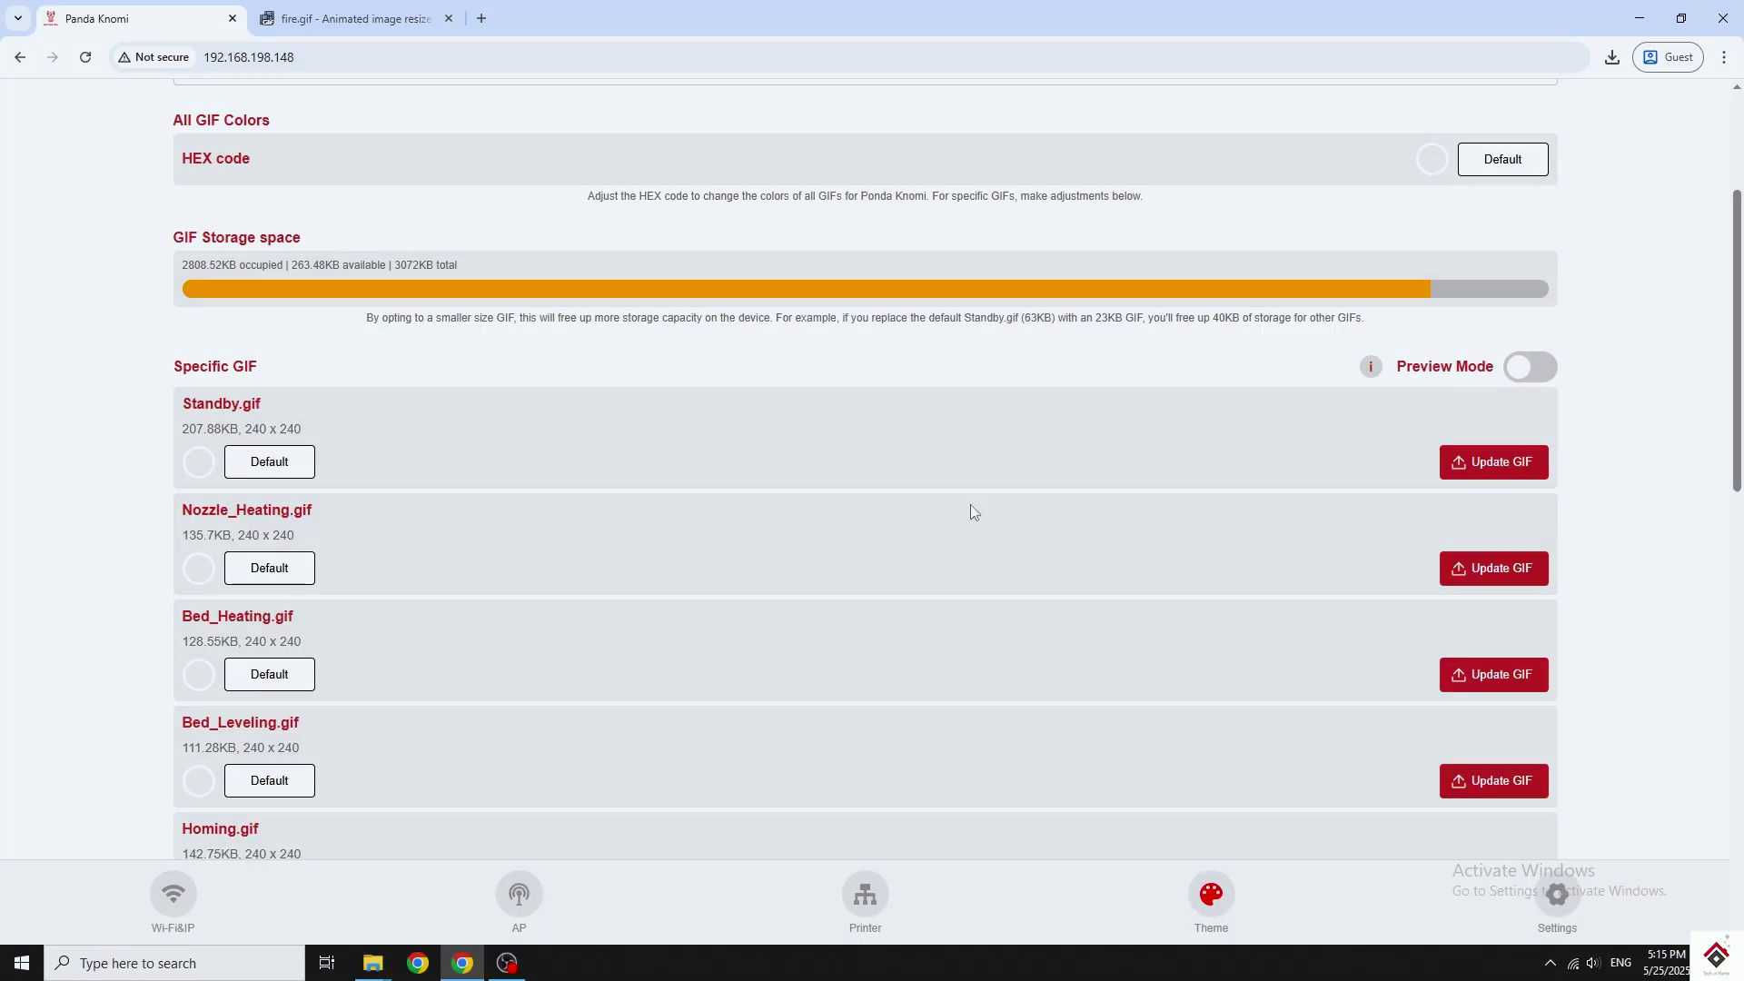
Flash the panda_knomi_V1.0.2 image through the IMG update on the Settings page.
{"action": "left_click", "coordinate": [1553, 896]}
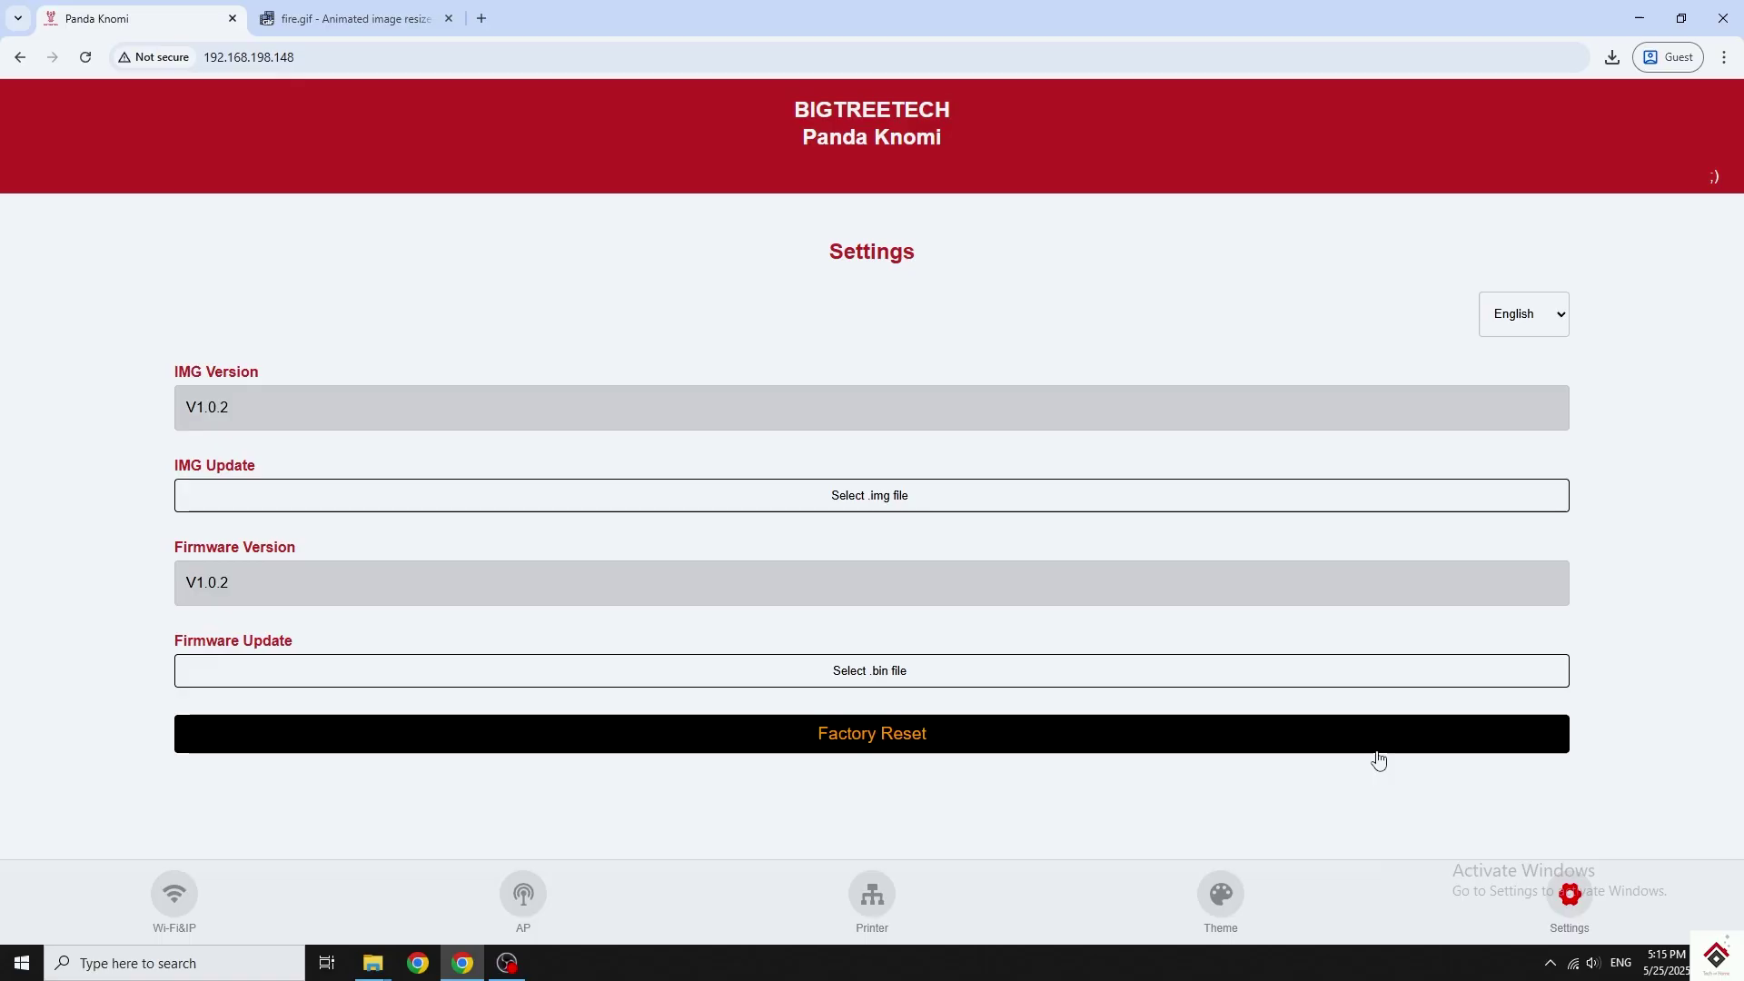
{"action": "left_click", "coordinate": [895, 502]}
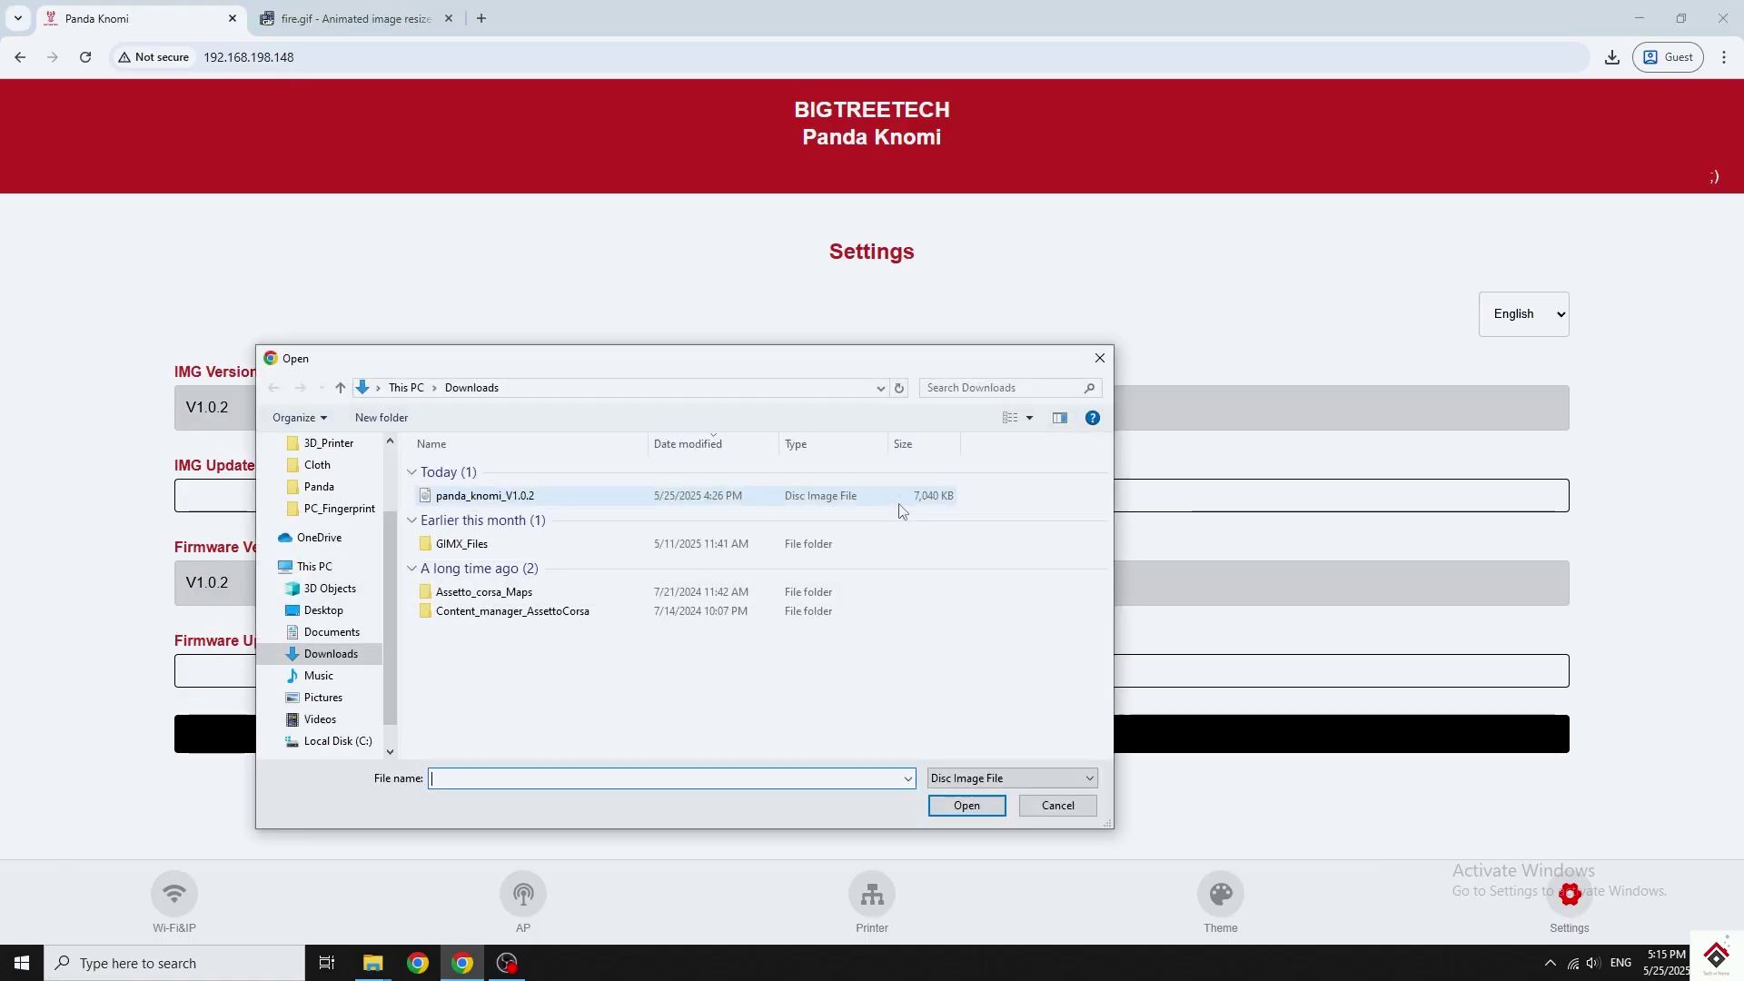
{"action": "left_click", "coordinate": [480, 503]}
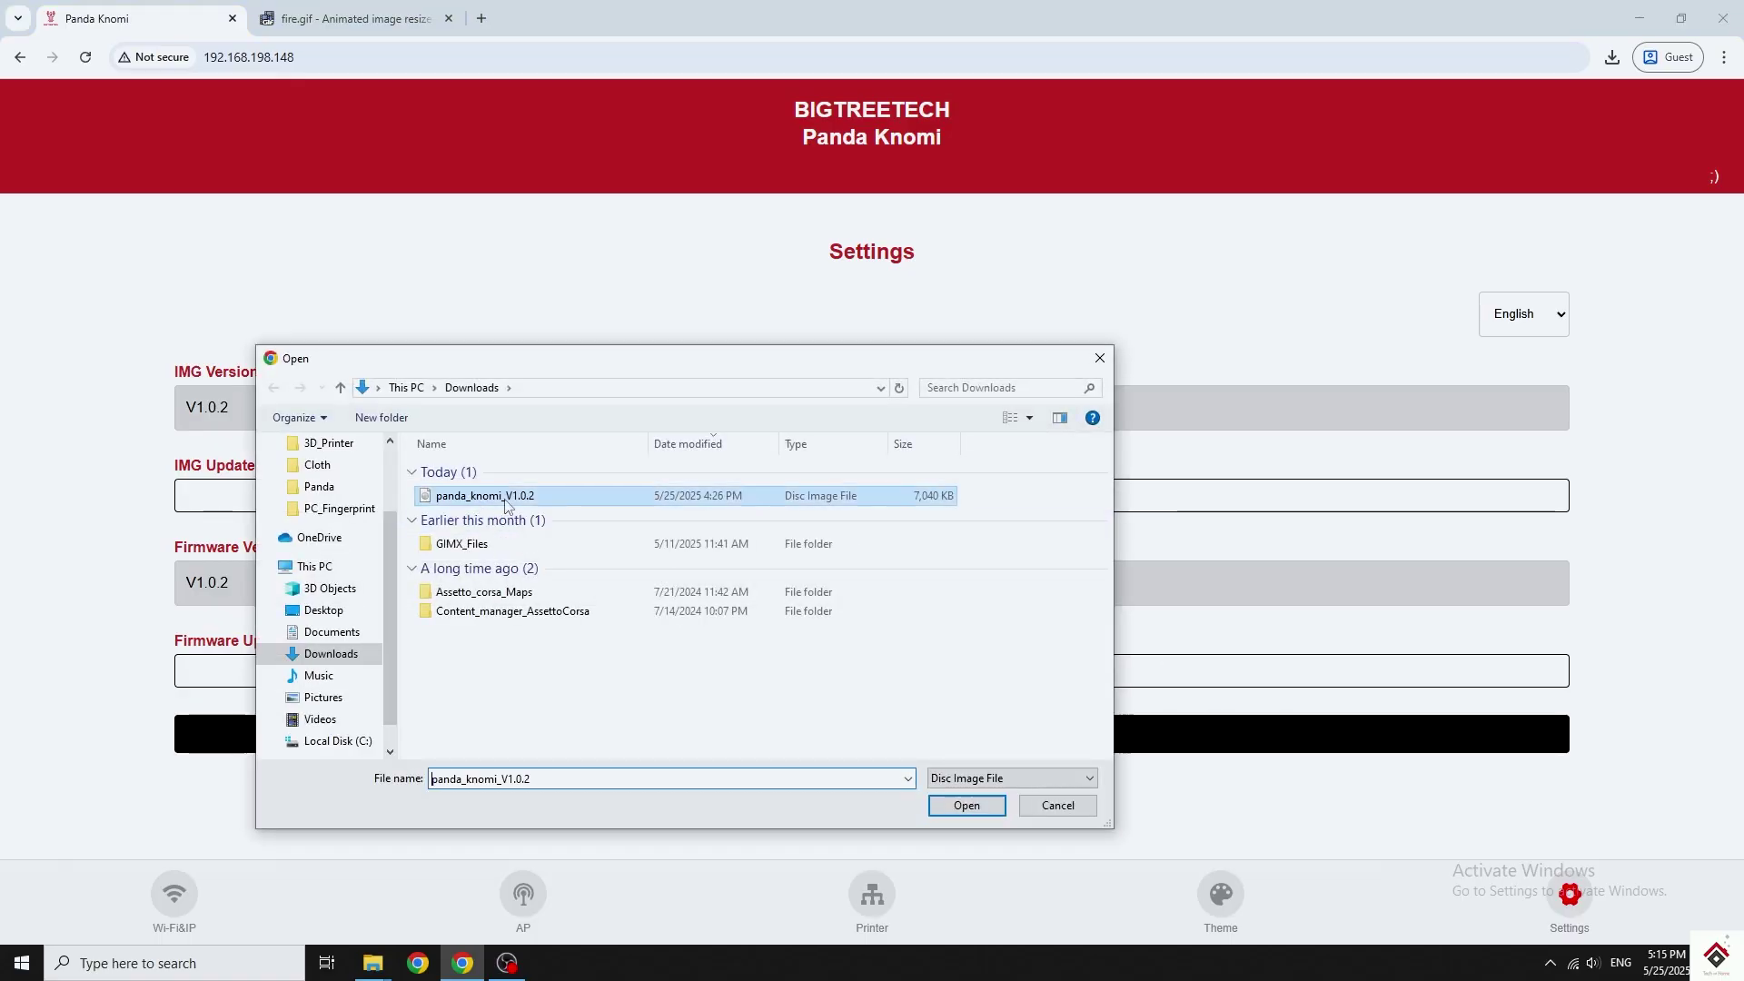
{"action": "left_click", "coordinate": [966, 805]}
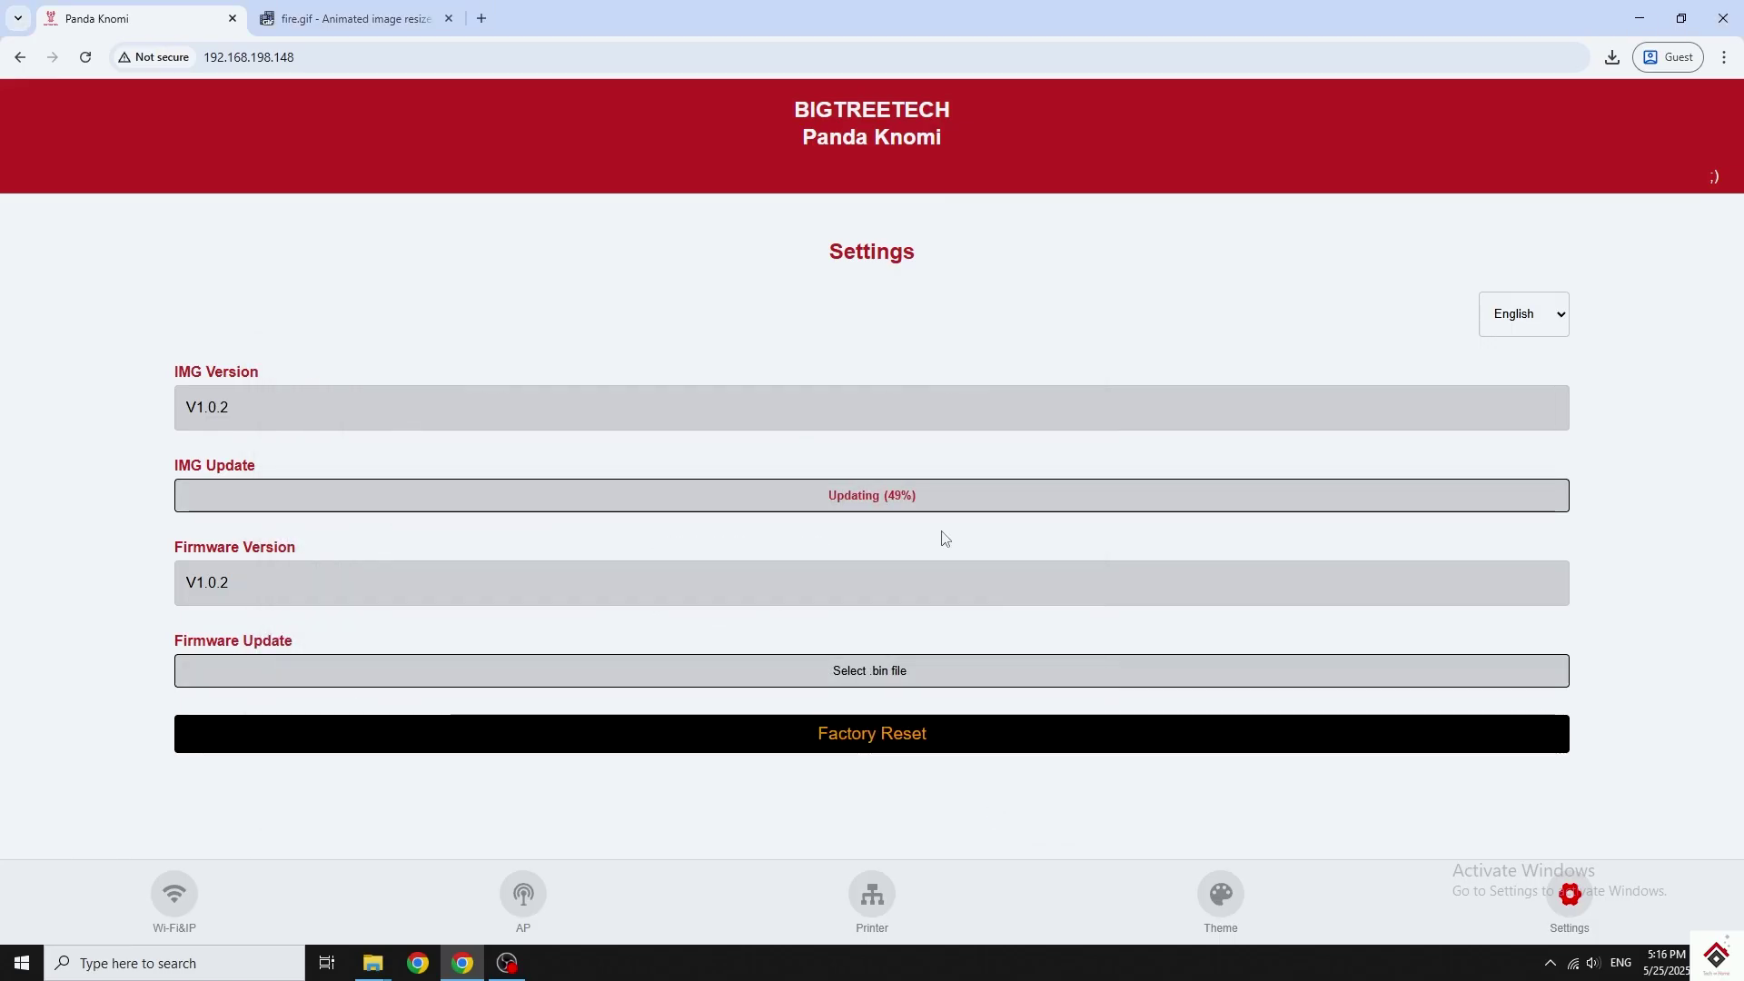